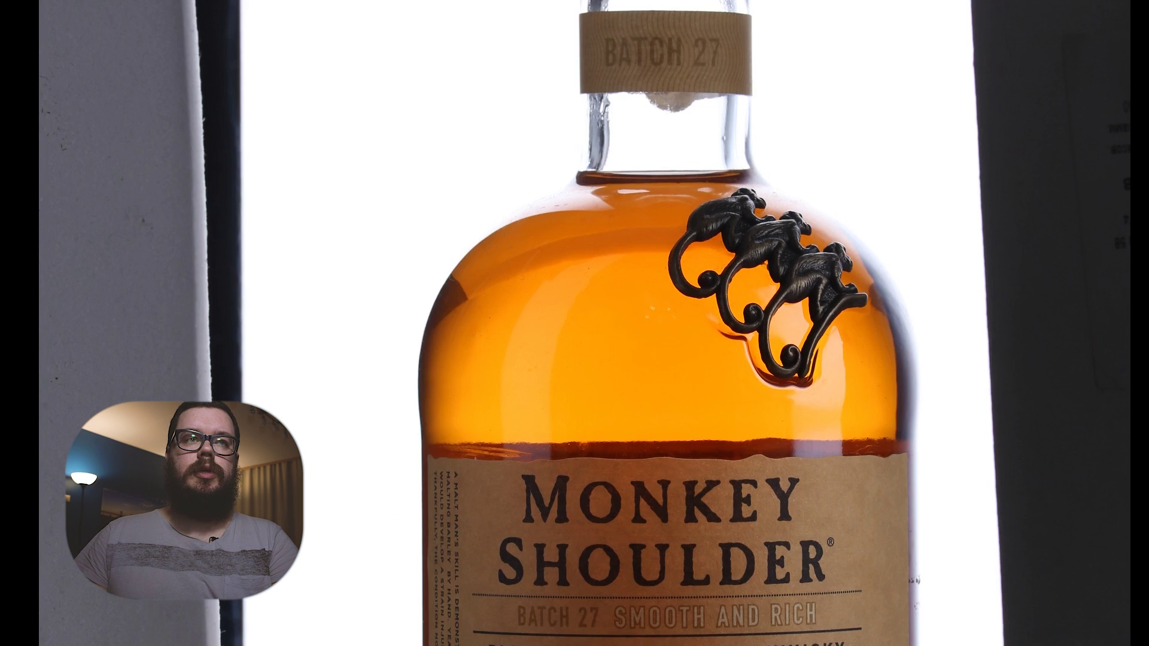
Step: Look through the bottle shots at full-frame size
{"action": "key", "text": "z"}
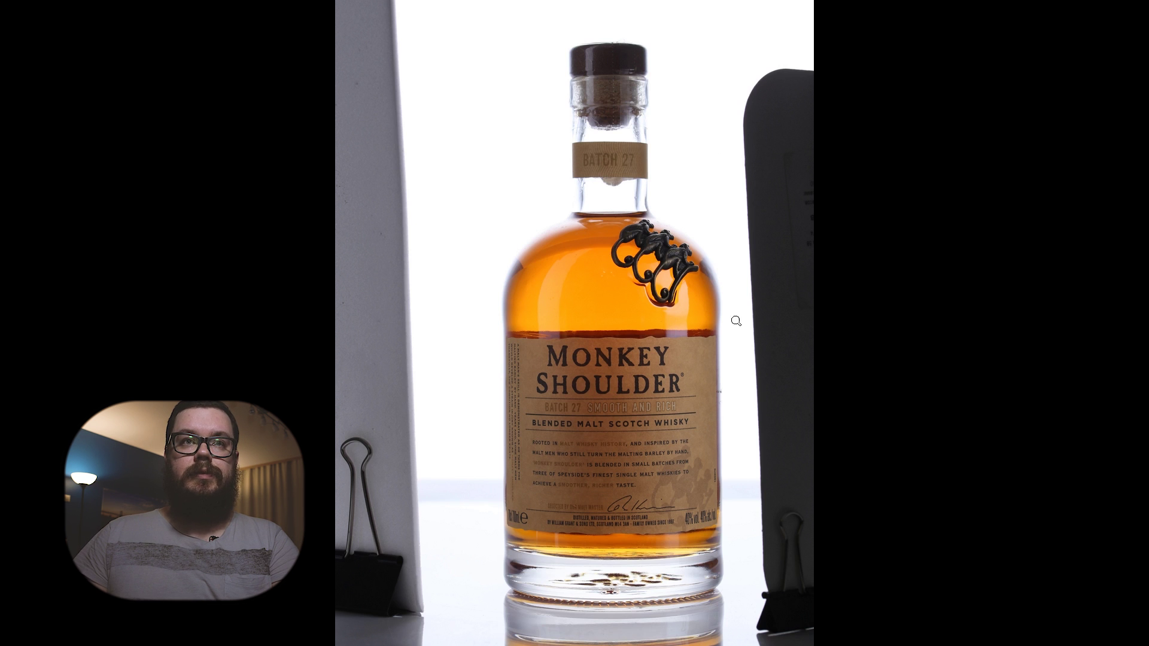
{"action": "key", "text": "Right"}
{"action": "key", "text": "Right"}
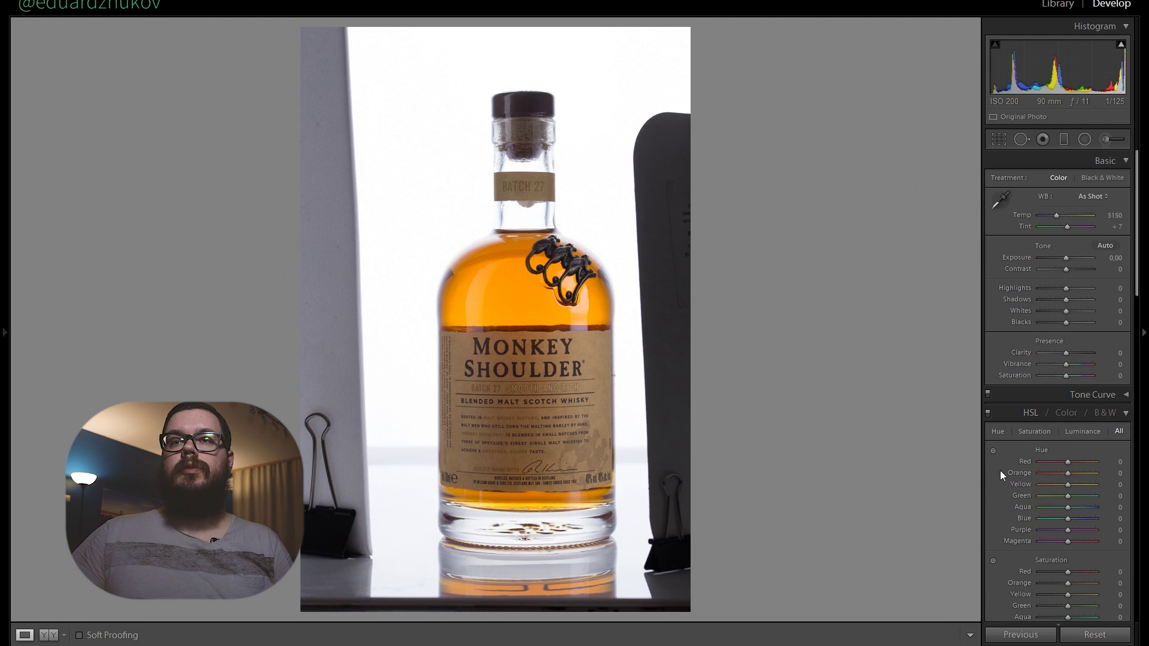
Step: Change the camera calibration profile of the bottle photo
{"action": "scroll", "coordinate": [1022, 466], "scroll_direction": "down", "scroll_amount": 15}
{"action": "left_click", "coordinate": [1078, 452]}
{"action": "left_click", "coordinate": [1044, 584]}
{"action": "scroll", "coordinate": [1008, 475], "scroll_direction": "up", "scroll_amount": 15}
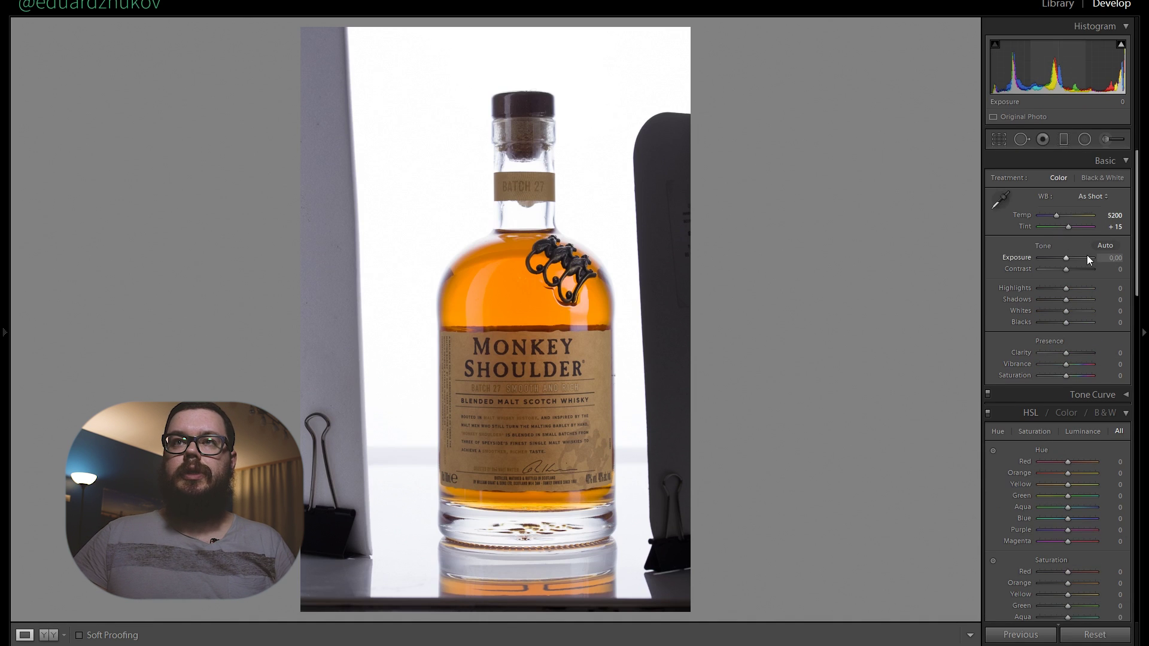
Step: Raise Vibrance and Saturation to +100 and sample the white balance from the bottle's clear glass base
{"action": "left_click_drag", "start_coordinate": [1073, 364], "coordinate": [1095, 376]}
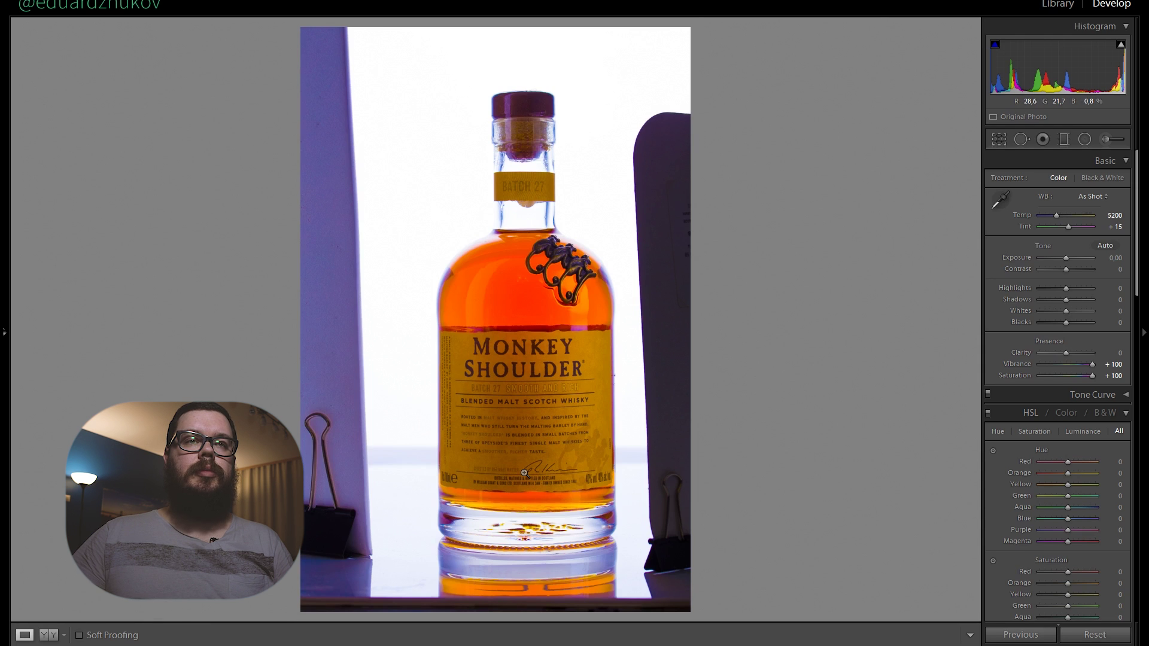
{"action": "left_click", "coordinate": [1000, 199]}
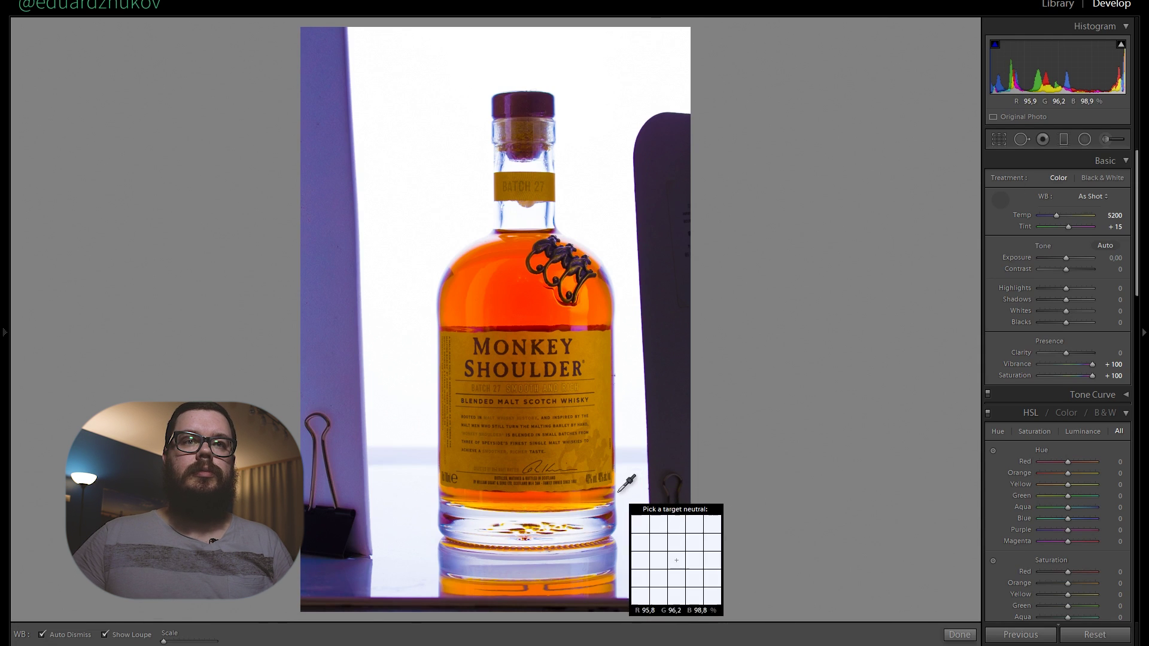
{"action": "left_click", "coordinate": [597, 517]}
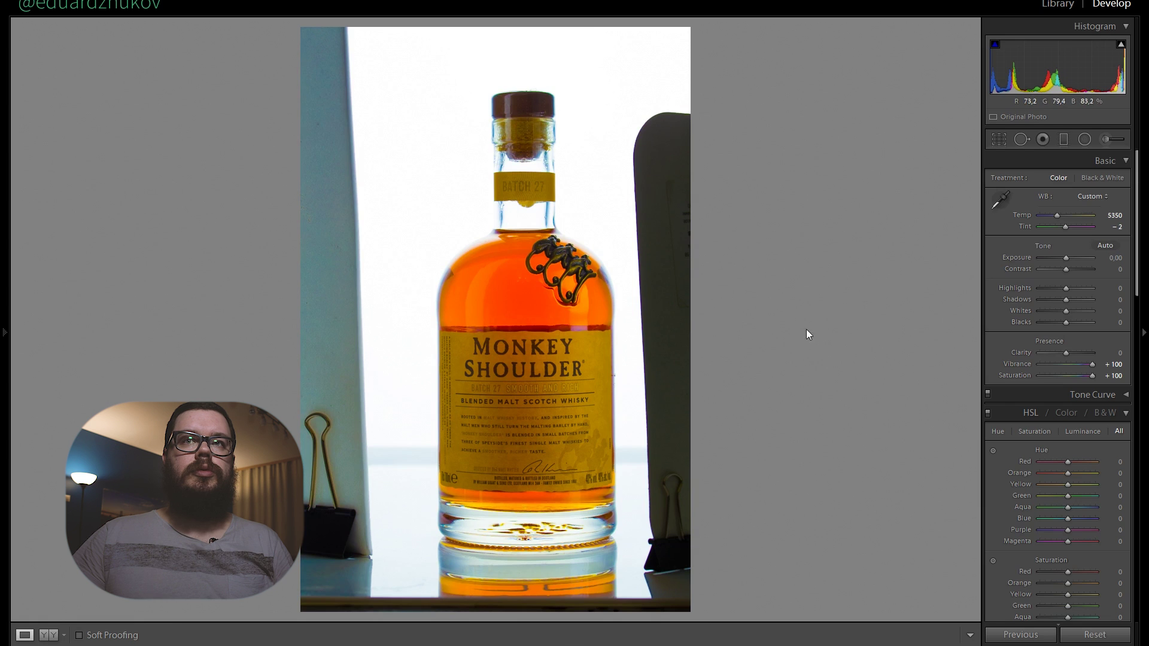
{"action": "left_click", "coordinate": [1000, 199]}
{"action": "left_click", "coordinate": [477, 525]}
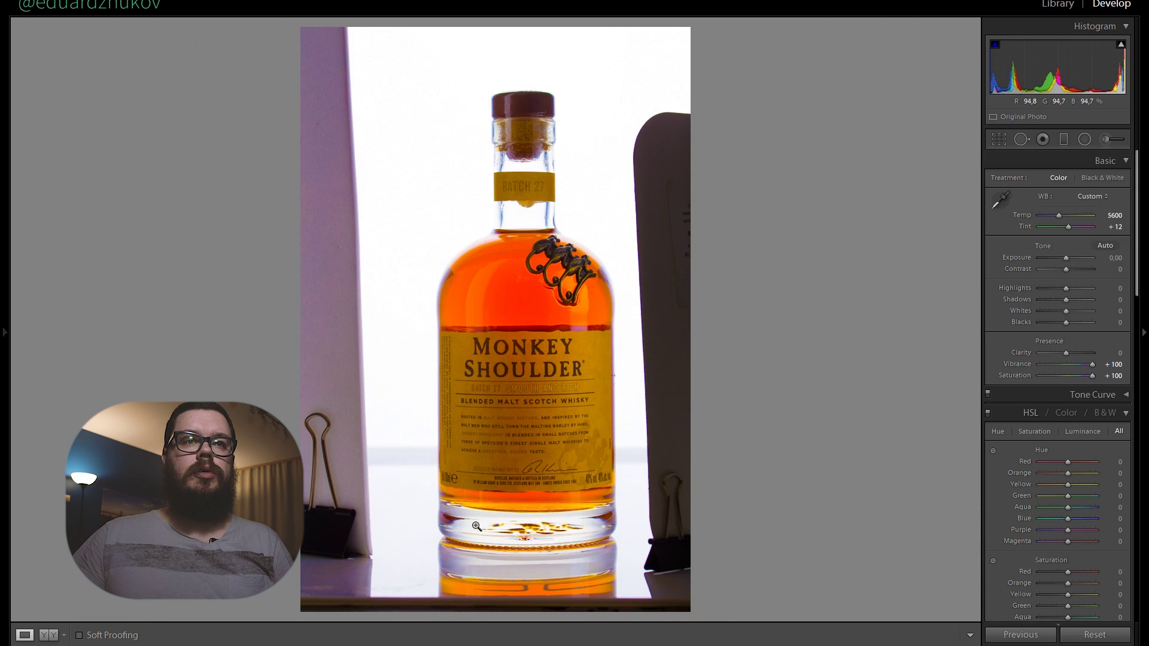
Step: Fine-tune Tint to +3 for neutral glass, and reset Vibrance and Saturation to 0
{"action": "left_click_drag", "start_coordinate": [1109, 229], "coordinate": [1108, 230]}
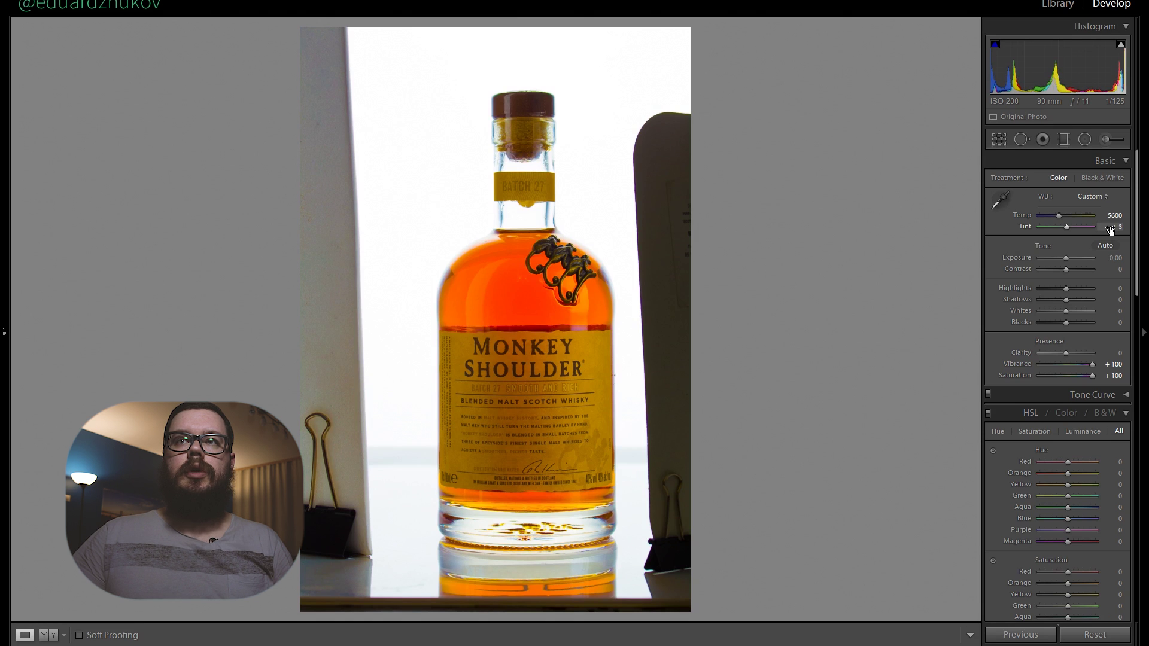
{"action": "left_click", "coordinate": [475, 542]}
{"action": "left_click_drag", "start_coordinate": [476, 536], "coordinate": [476, 436]}
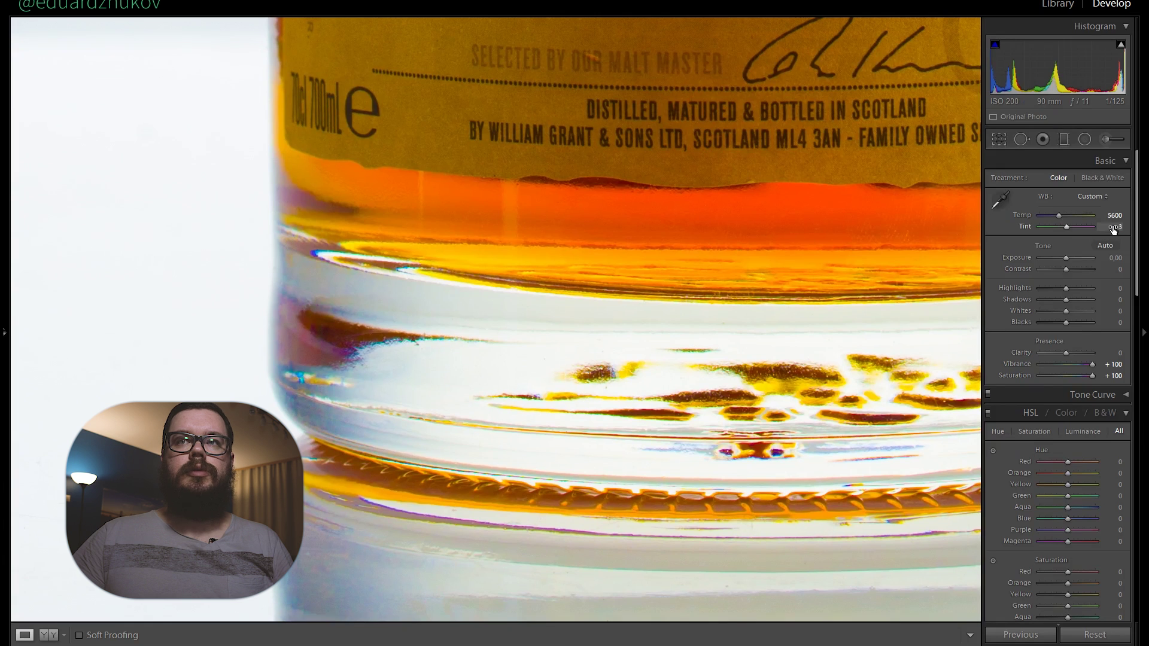
{"action": "left_click_drag", "start_coordinate": [1116, 229], "coordinate": [1112, 228]}
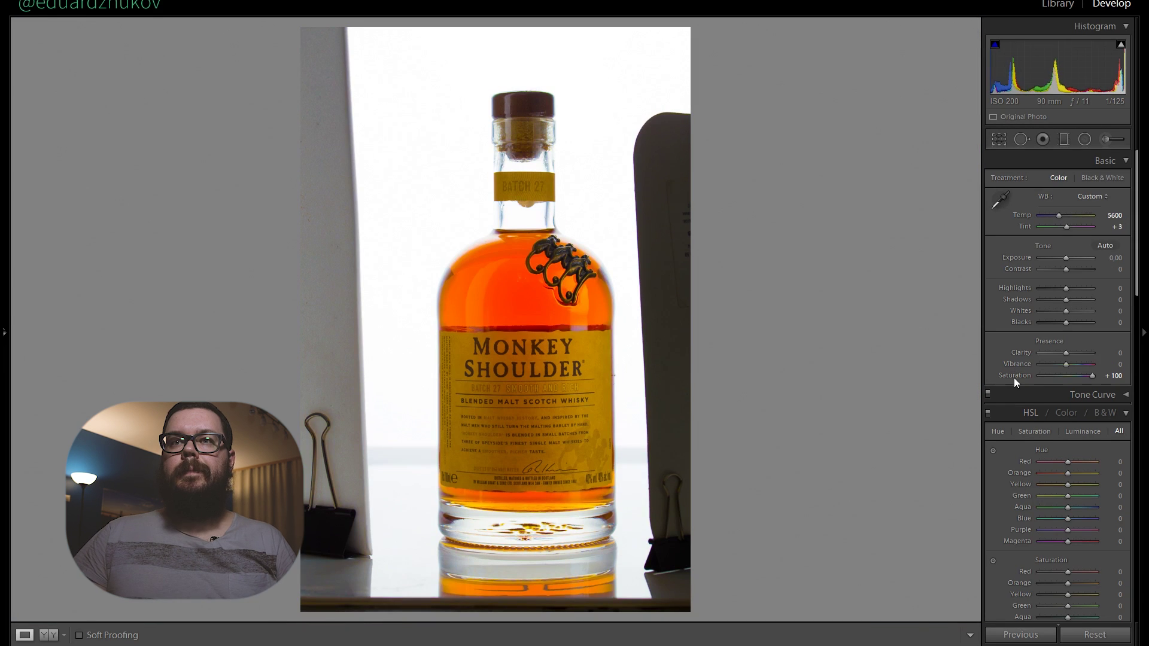
{"action": "double_click", "coordinate": [1014, 378]}
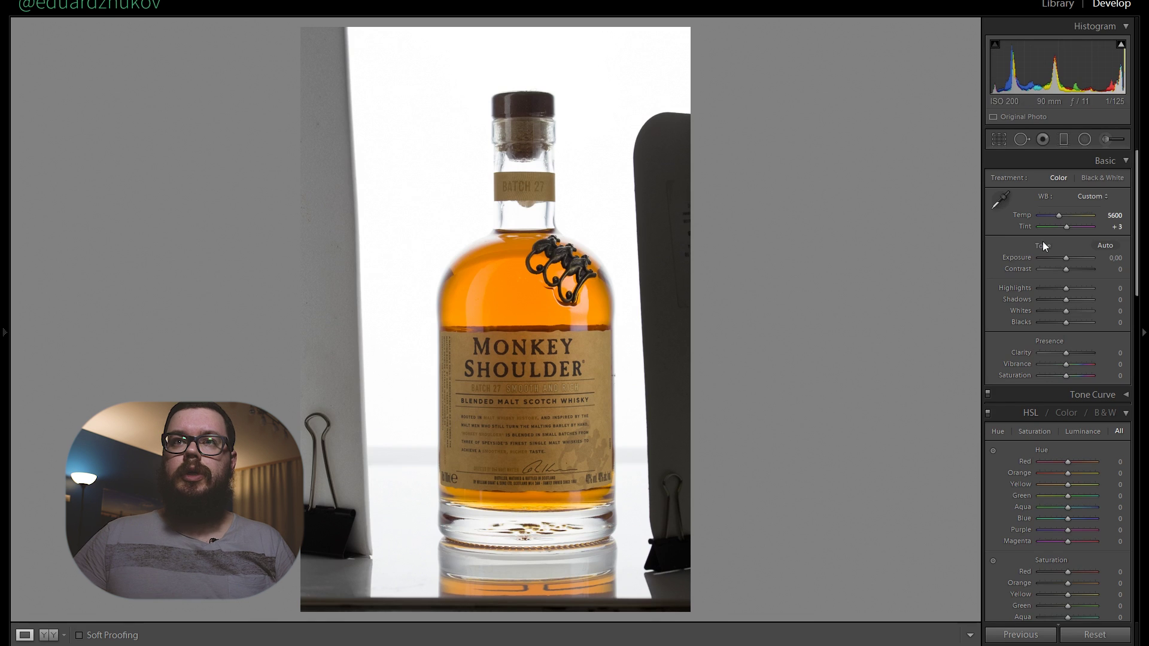
Step: Set Highlights to -25, Shadows to +20 and Whites to +11, using the highlight clipping overlay as a guide
{"action": "left_click_drag", "start_coordinate": [1066, 299], "coordinate": [1062, 289]}
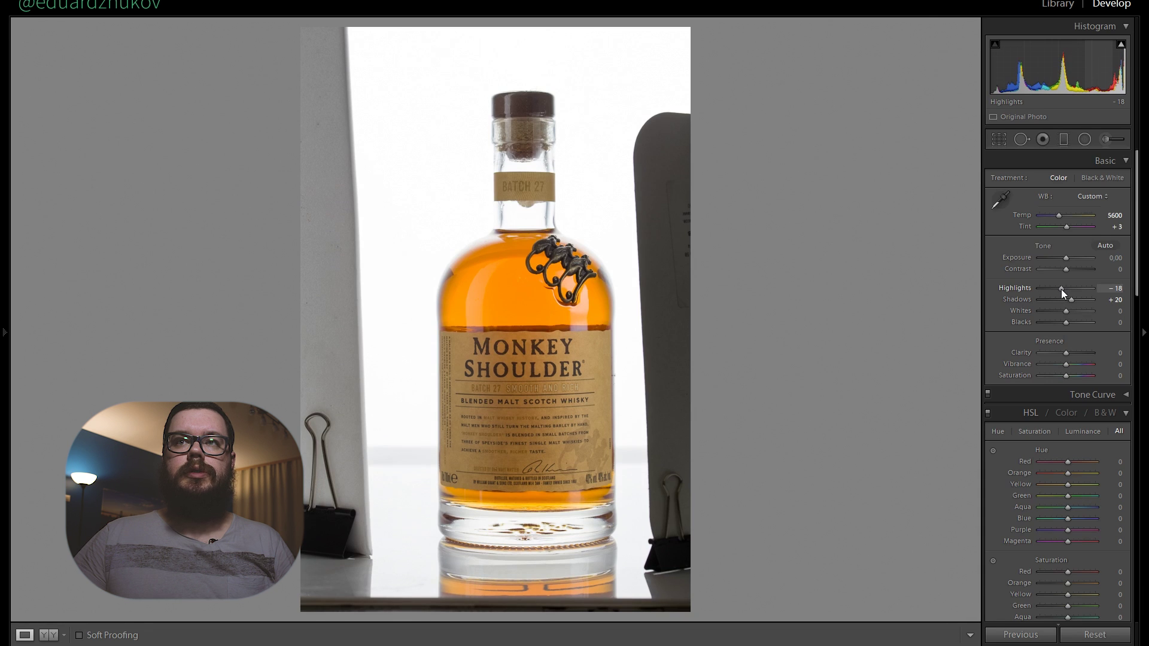
{"action": "left_click_drag", "start_coordinate": [1066, 311], "coordinate": [1071, 311]}
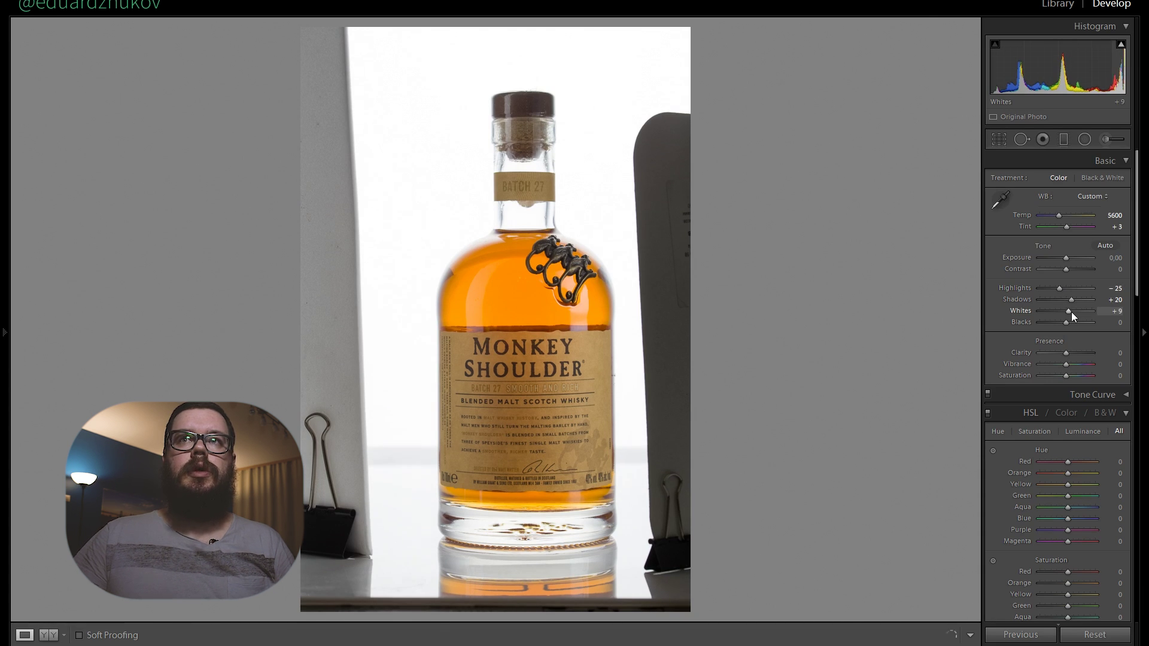
{"action": "left_click", "coordinate": [1120, 47]}
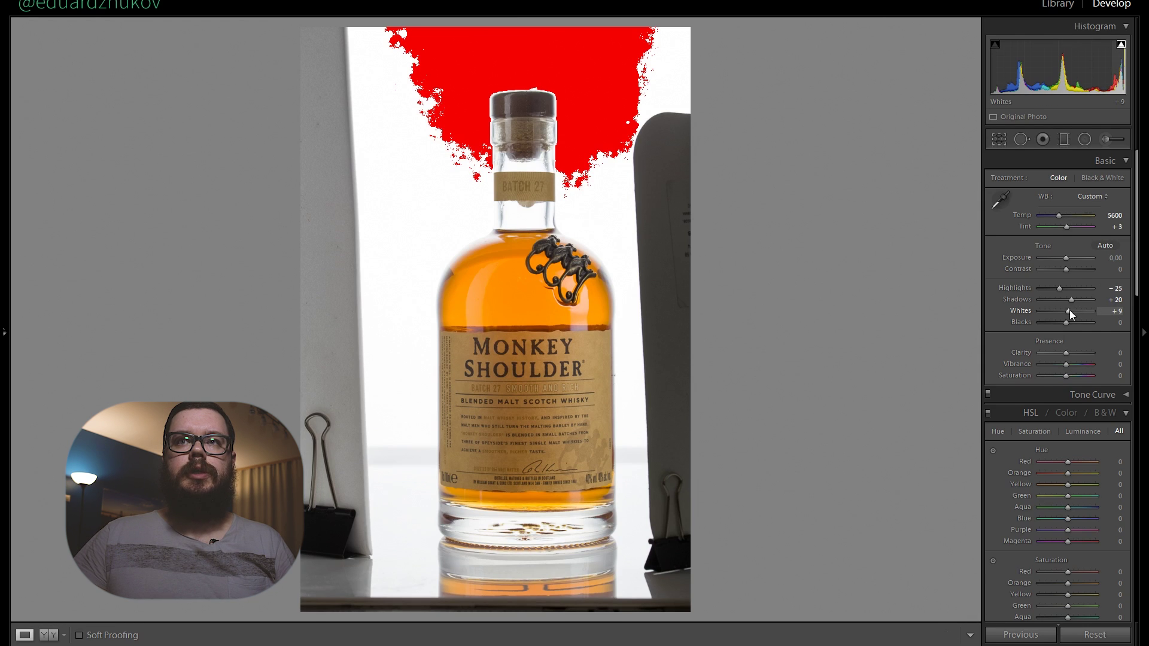
{"action": "left_click_drag", "start_coordinate": [1069, 310], "coordinate": [1070, 310]}
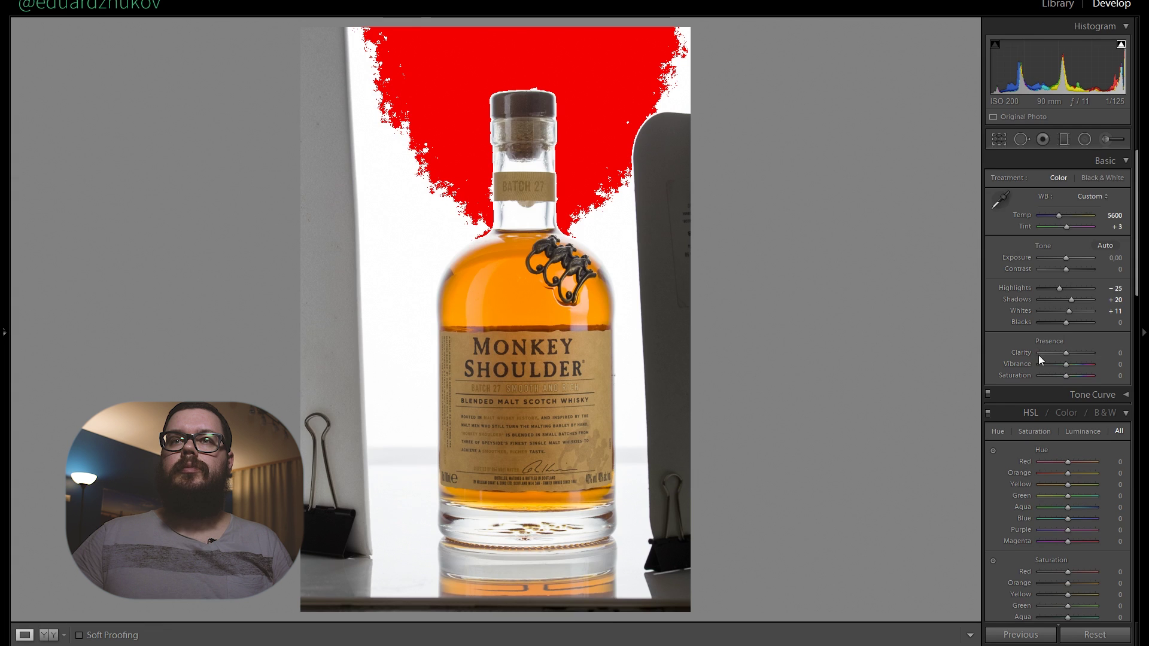
{"action": "scroll", "coordinate": [1015, 362], "scroll_direction": "down", "scroll_amount": 6}
{"action": "left_click", "coordinate": [1121, 46]}
Step: Set the Sharpening Amount to 89 while checking the label text in the greyscale preview
{"action": "scroll", "coordinate": [1061, 328], "scroll_direction": "down", "scroll_amount": 6}
{"action": "key", "text": "z"}
{"action": "left_click_drag", "start_coordinate": [1057, 294], "coordinate": [1054, 292], "text": "alt"}
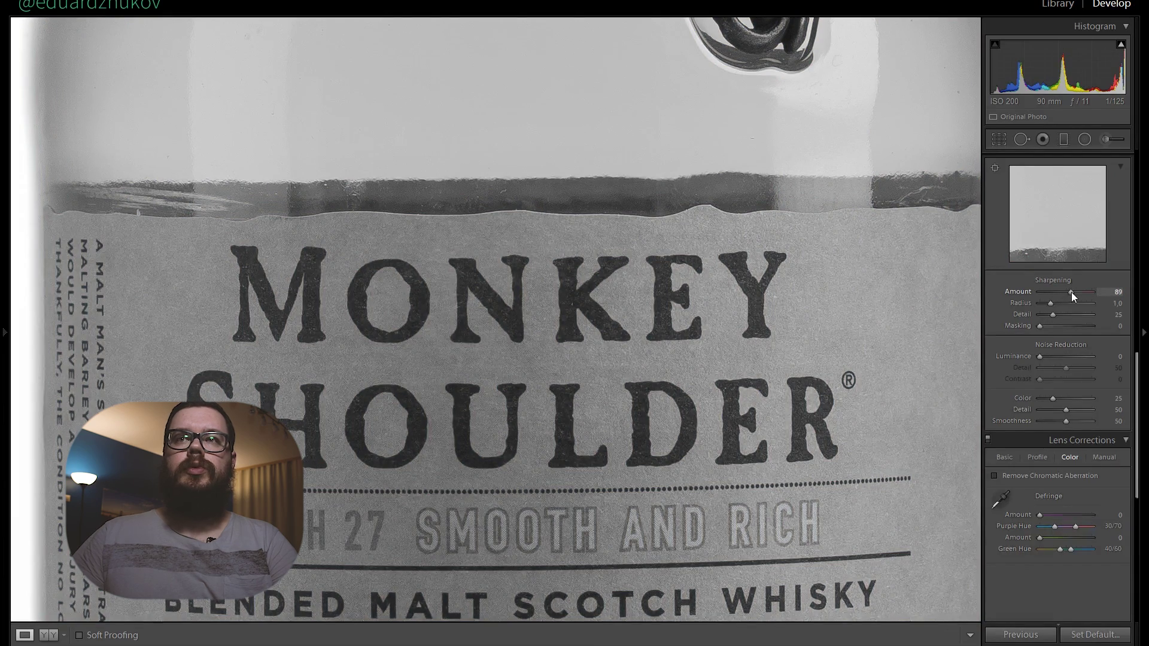
{"action": "left_click_drag", "start_coordinate": [1072, 292], "coordinate": [1071, 292], "text": "alt"}
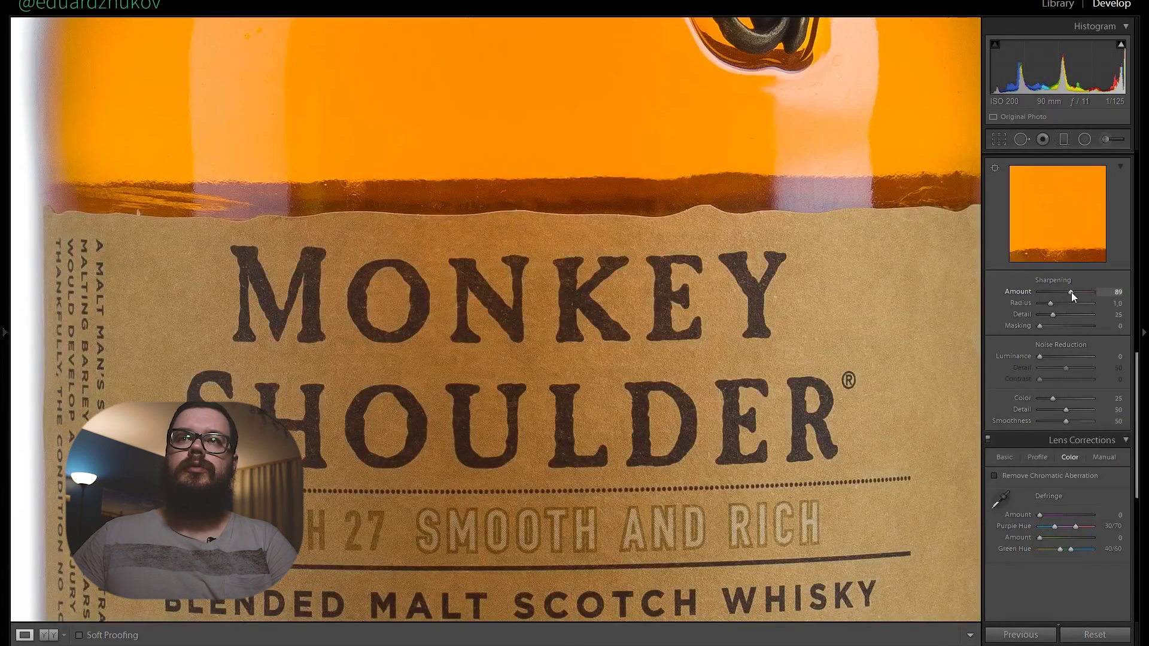
{"action": "scroll", "coordinate": [1026, 374], "scroll_direction": "down", "scroll_amount": 5}
{"action": "scroll", "coordinate": [1026, 373], "scroll_direction": "up", "scroll_amount": 3}
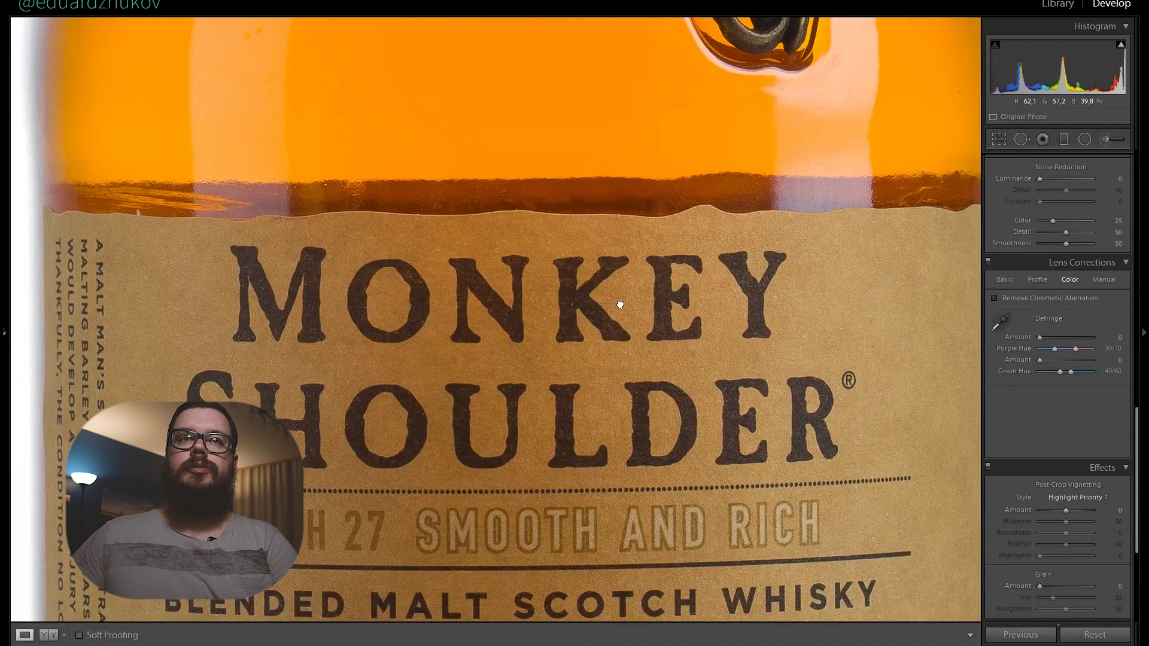
{"action": "left_click", "coordinate": [615, 303]}
Step: Select all three bottle photos and synchronize all develop settings from IMG_4148.CR2 to them
{"action": "left_click", "coordinate": [585, 642]}
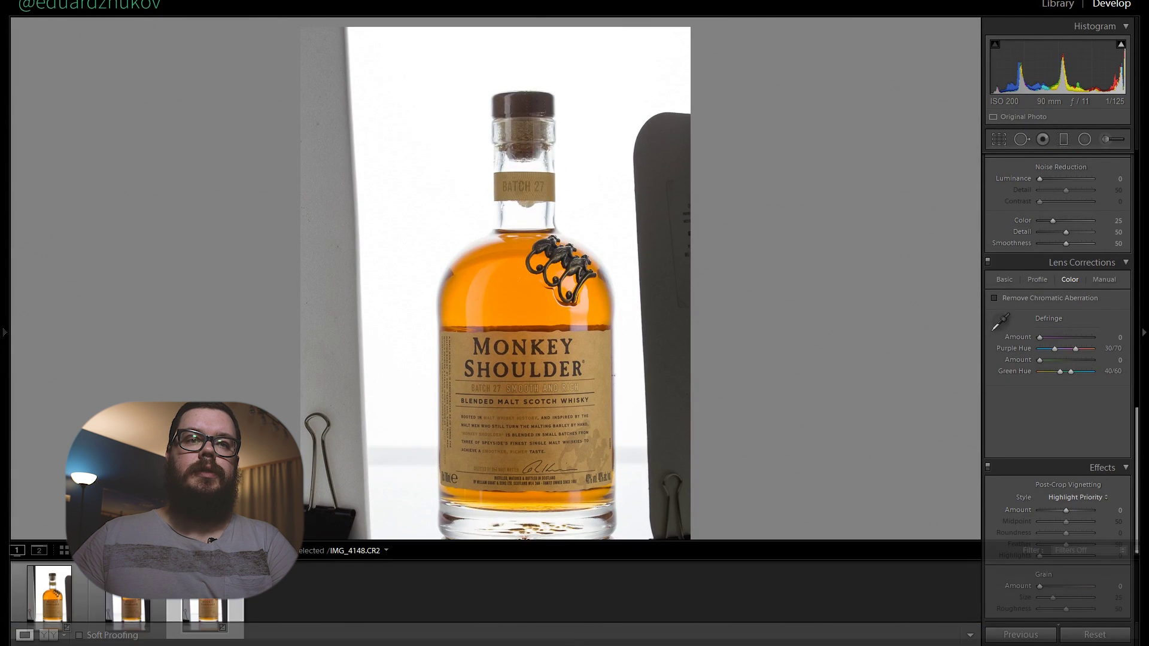
{"action": "key", "text": "ctrl+a"}
{"action": "key", "text": "ctrl+shift+s"}
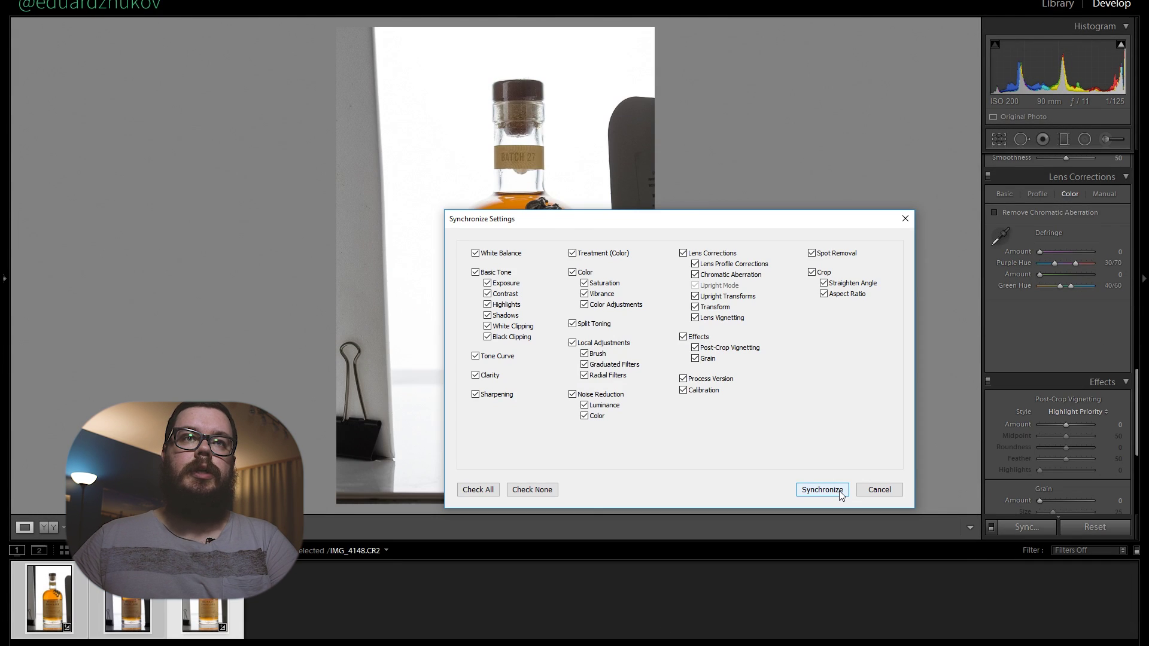
{"action": "left_click", "coordinate": [841, 494]}
Step: Export the three selected bottle photos as JPG files
{"action": "right_click", "coordinate": [233, 609]}
{"action": "mouse_move", "coordinate": [323, 537]}
{"action": "left_click", "coordinate": [137, 376]}
{"action": "left_click", "coordinate": [705, 408]}
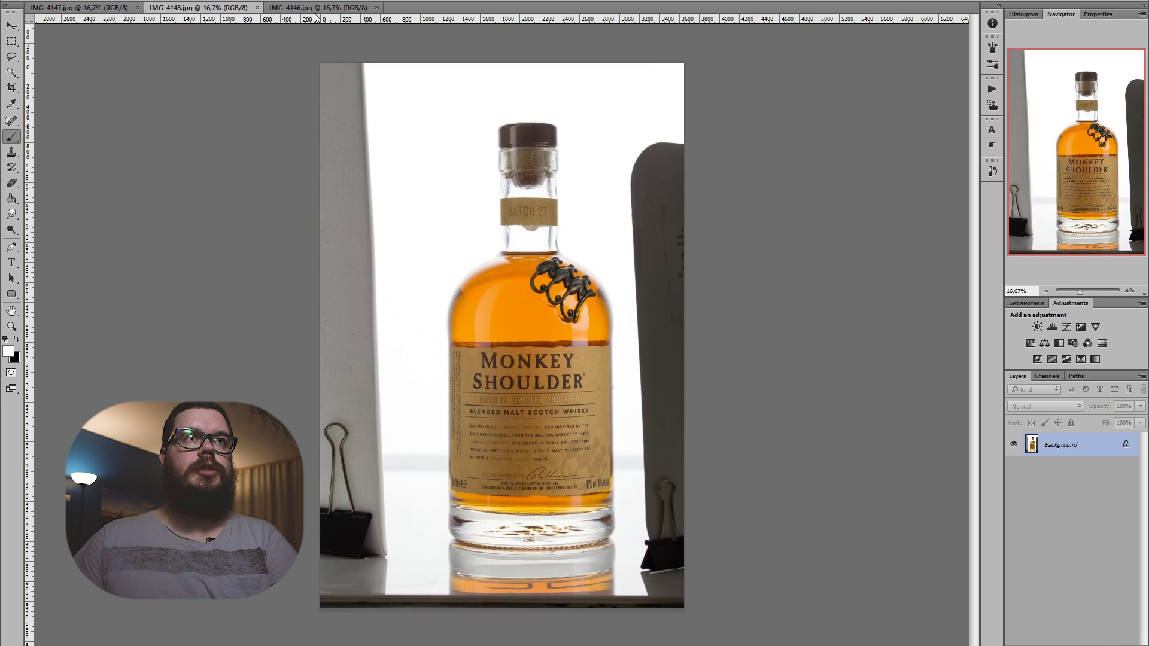
Step: Switch to Photoshop and compare the card positions and edge lighting in IMG_4147.jpg, IMG_4148.jpg and IMG_4146.jpg
{"action": "left_click", "coordinate": [105, 9]}
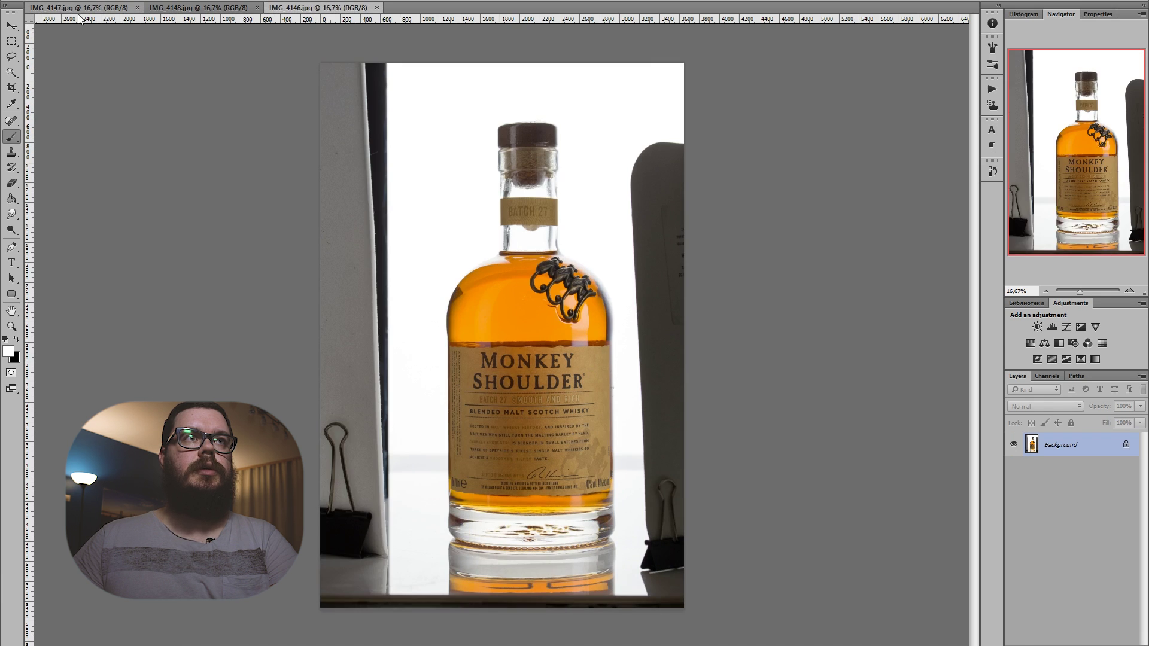
{"action": "left_click", "coordinate": [193, 9]}
{"action": "left_click", "coordinate": [192, 8]}
{"action": "left_click", "coordinate": [97, 8]}
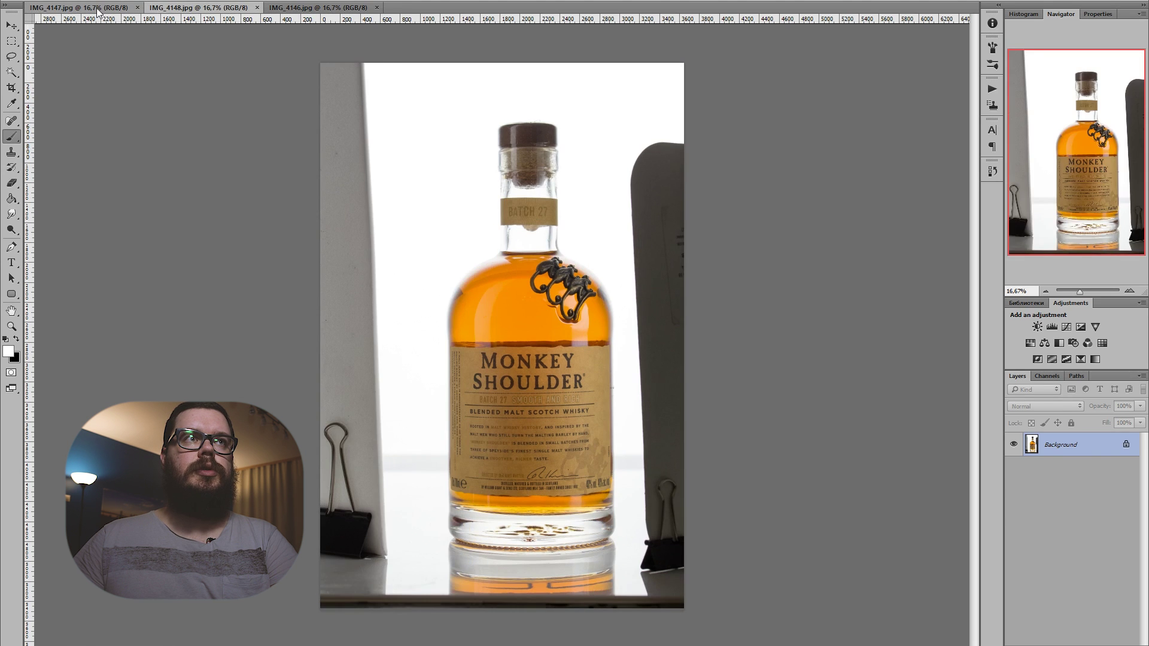
{"action": "left_click", "coordinate": [315, 9]}
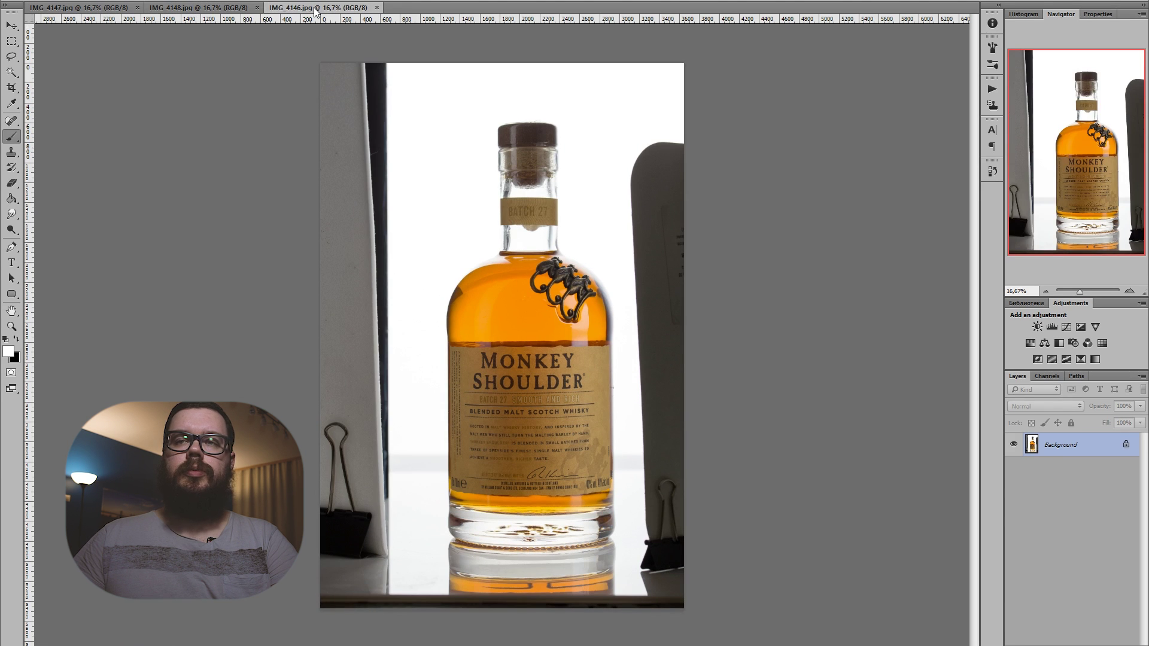
{"action": "left_click", "coordinate": [205, 8]}
{"action": "left_click", "coordinate": [102, 7]}
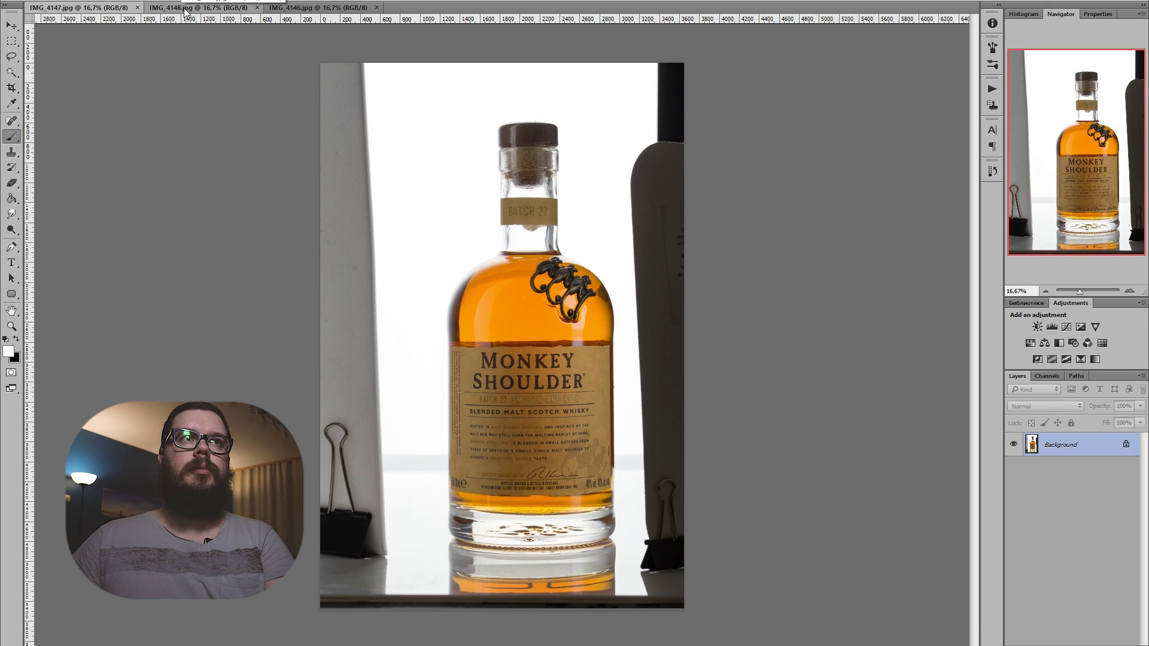
{"action": "left_click", "coordinate": [185, 9]}
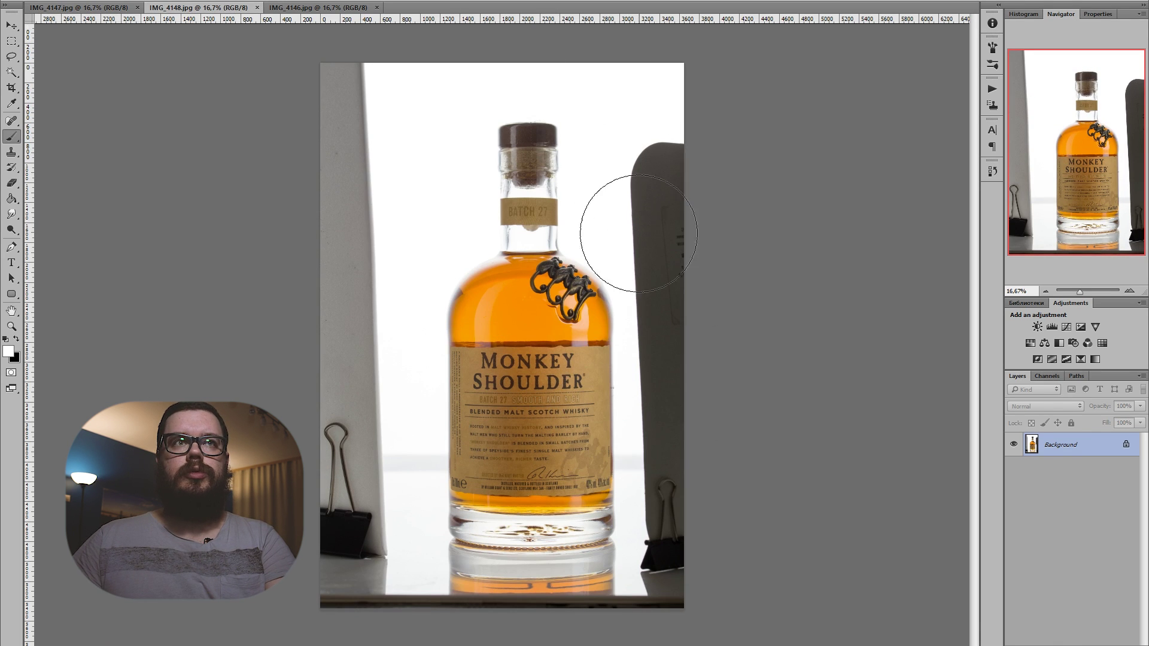
Step: Copy the whole IMG_4147.jpg image into IMG_4148.jpg as a new layer
{"action": "left_click", "coordinate": [94, 9]}
{"action": "key", "text": "ctrl+a"}
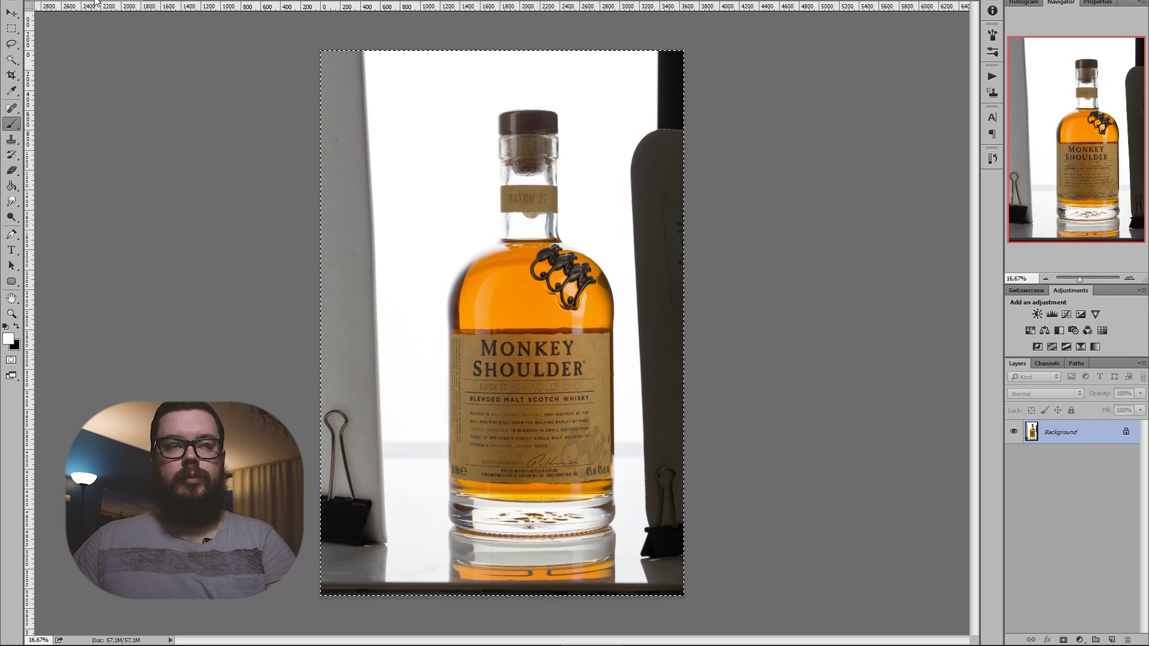
{"action": "key", "text": "ctrl+j"}
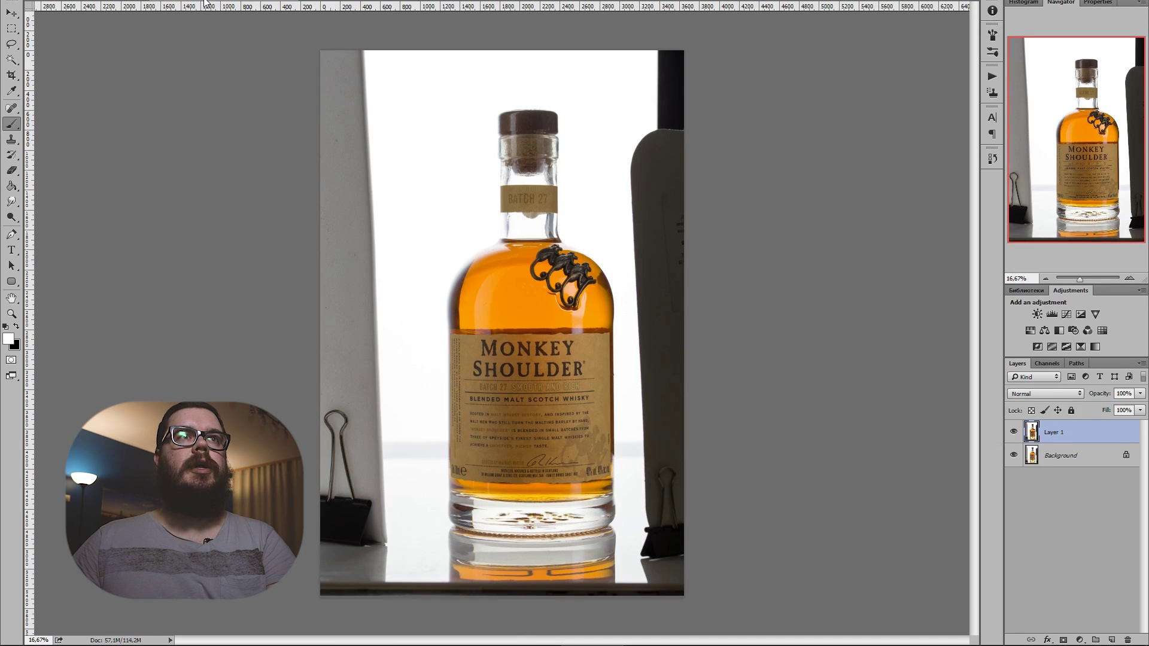
Step: Cut the whole IMG_4146.jpg image and paste it into IMG_4148.jpg as the topmost layer
{"action": "left_click", "coordinate": [319, 2]}
{"action": "key", "text": "ctrl+a"}
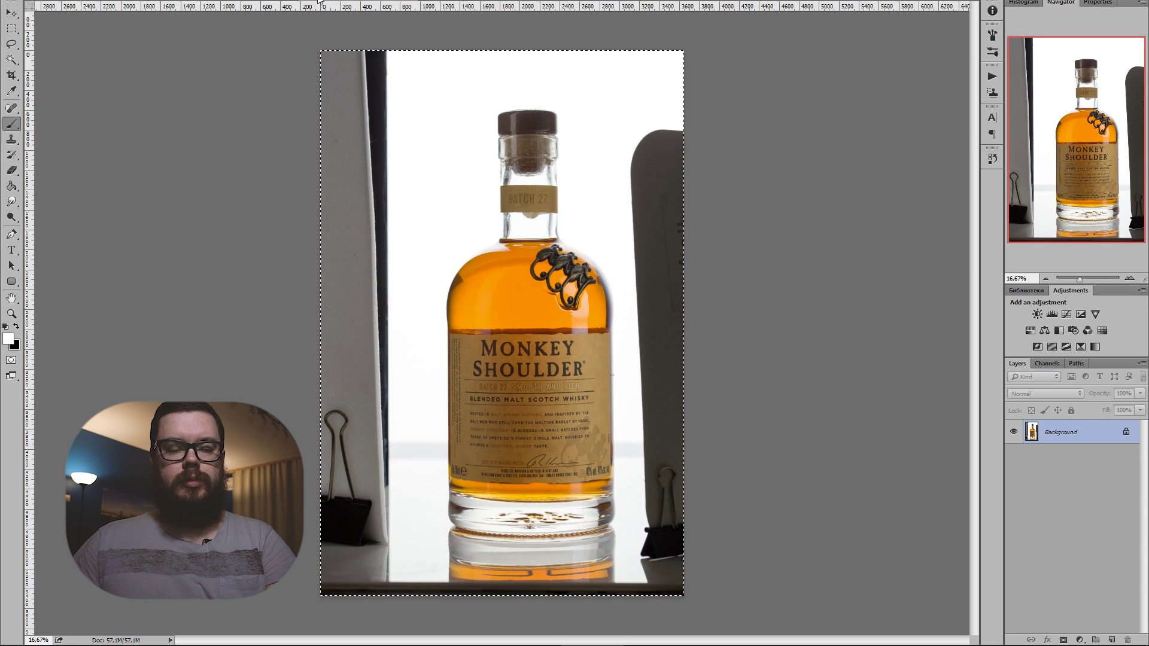
{"action": "key", "text": "ctrl+x"}
{"action": "left_click", "coordinate": [218, 1]}
{"action": "key", "text": "ctrl+v"}
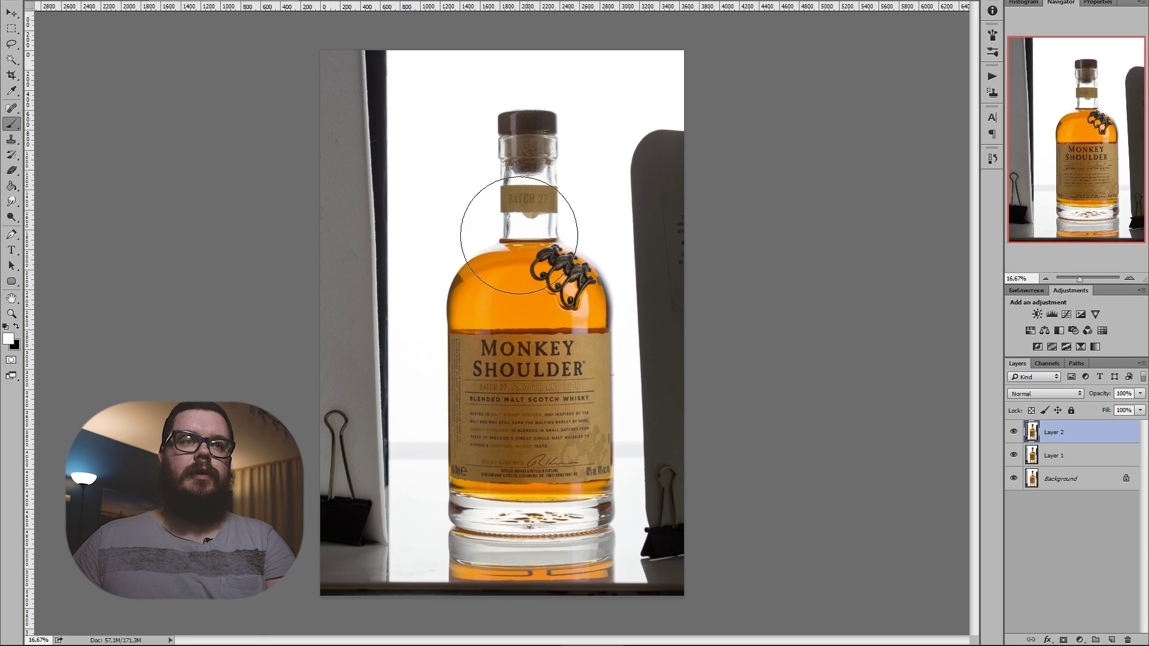
Step: Toggle the visibility of the two upper layers to compare the stacked bottle shots
{"action": "left_click", "coordinate": [1013, 435]}
{"action": "left_click", "coordinate": [1014, 457]}
{"action": "left_click", "coordinate": [1013, 457]}
{"action": "left_click", "coordinate": [1015, 433]}
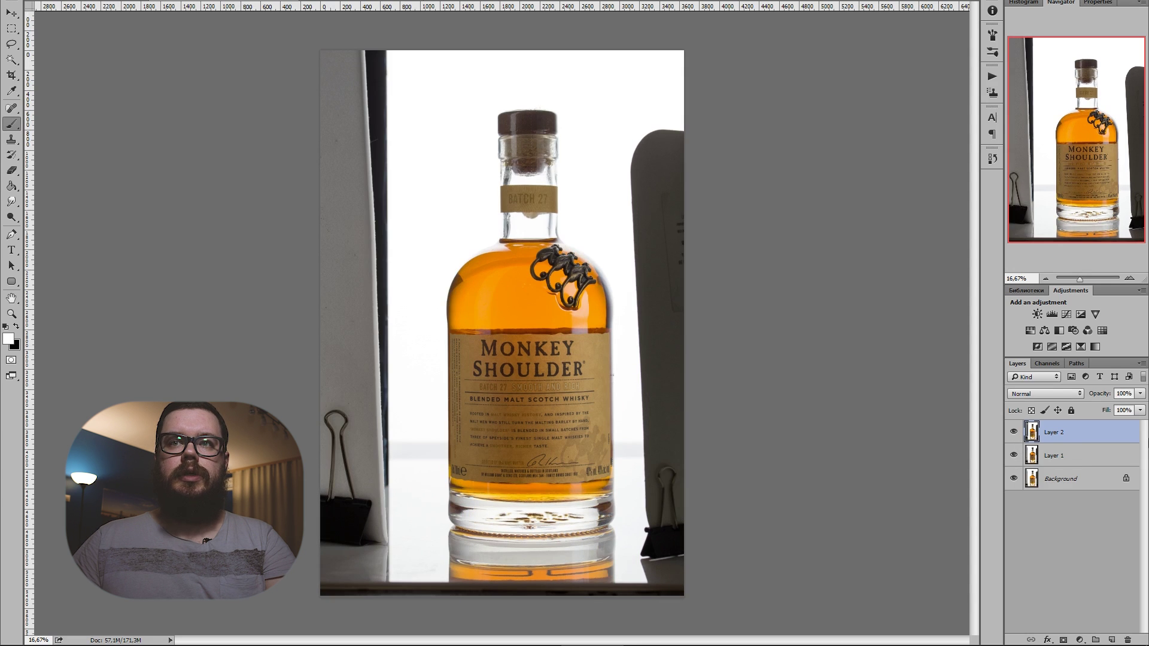
Step: Add a black layer mask to both Layer 1 and Layer 2, hiding them over the background shot
{"action": "left_click", "coordinate": [1053, 456]}
{"action": "left_click", "coordinate": [1063, 639], "text": "alt"}
{"action": "left_click", "coordinate": [1051, 434]}
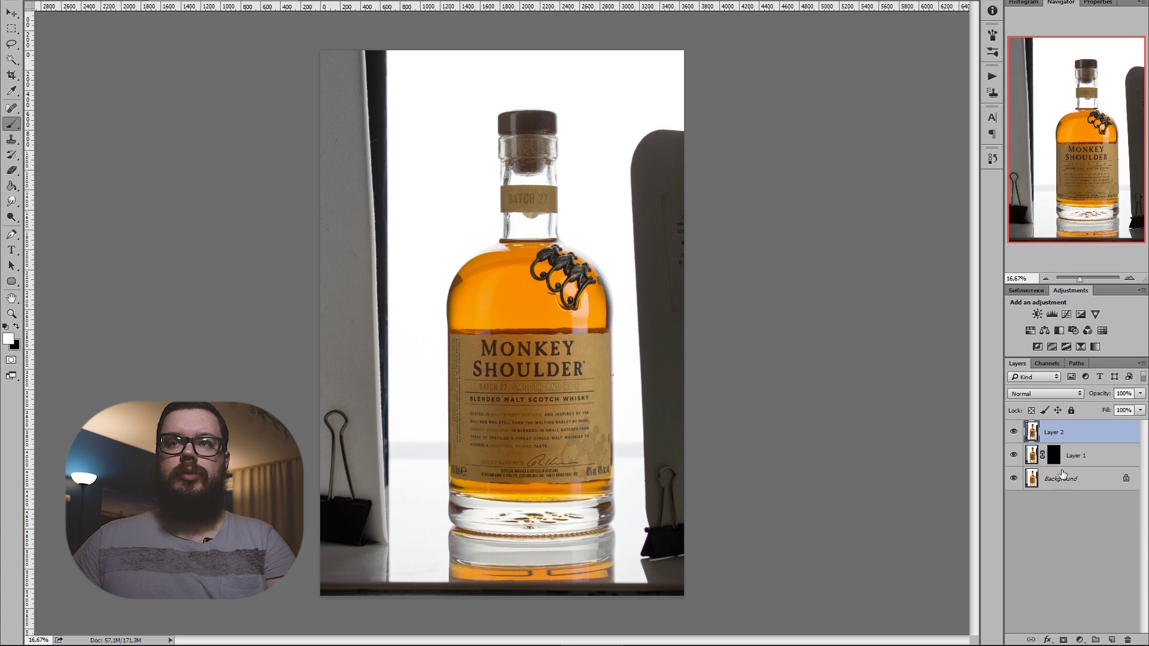
{"action": "left_click", "coordinate": [1063, 640]}
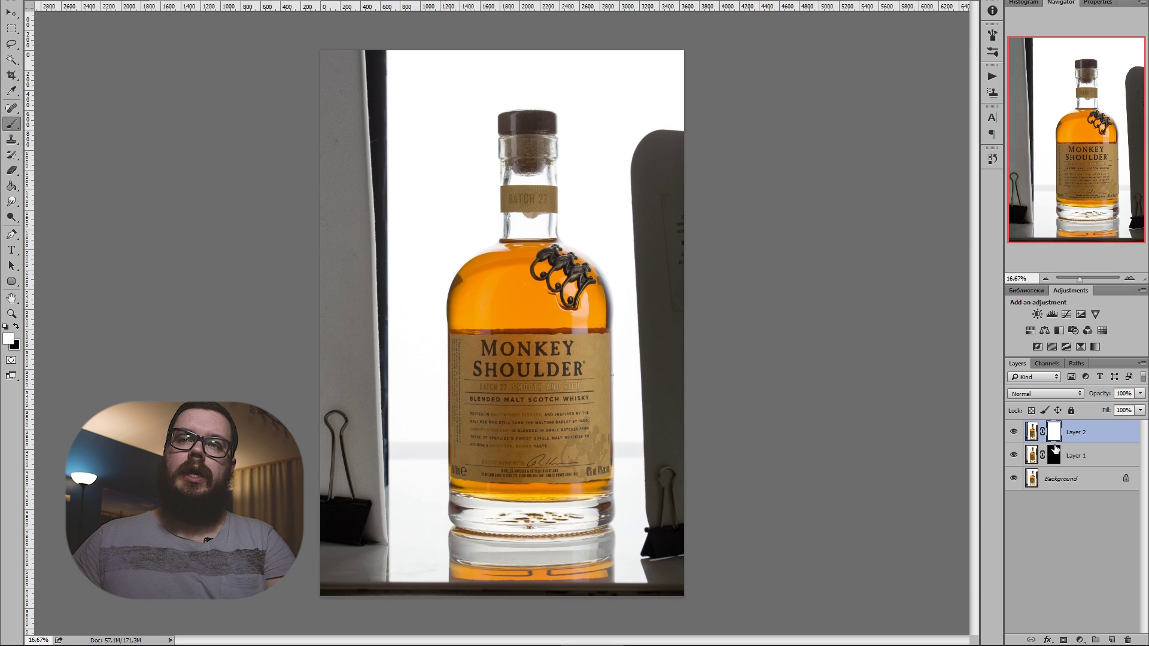
{"action": "left_click", "coordinate": [1071, 455]}
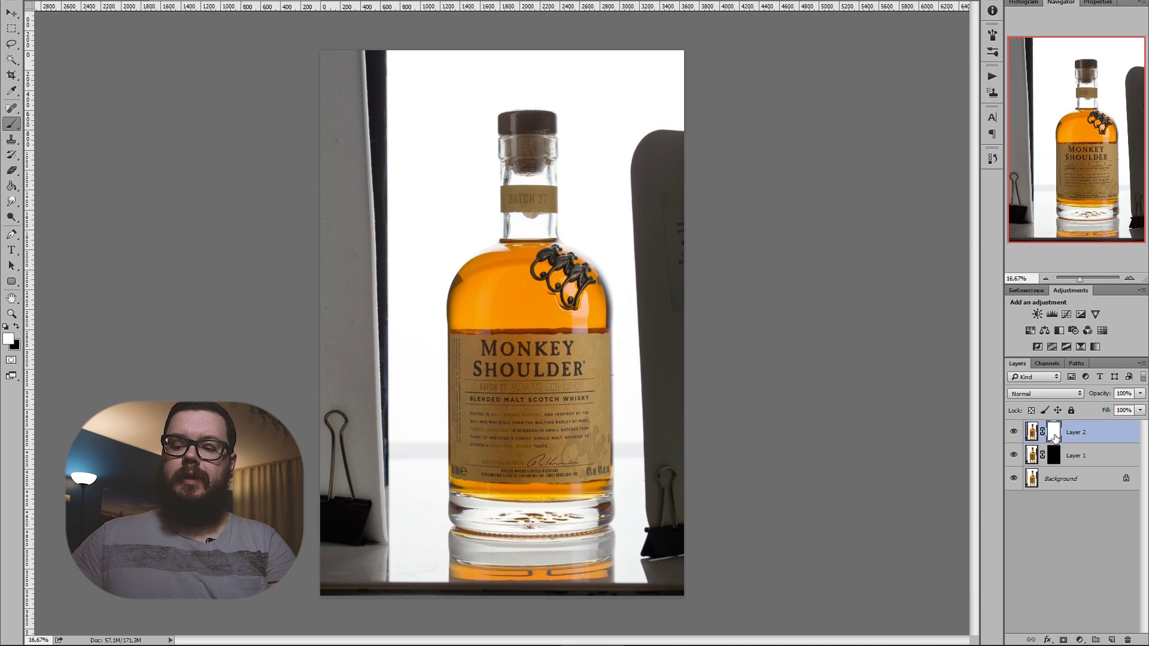
{"action": "key", "text": "ctrl+i"}
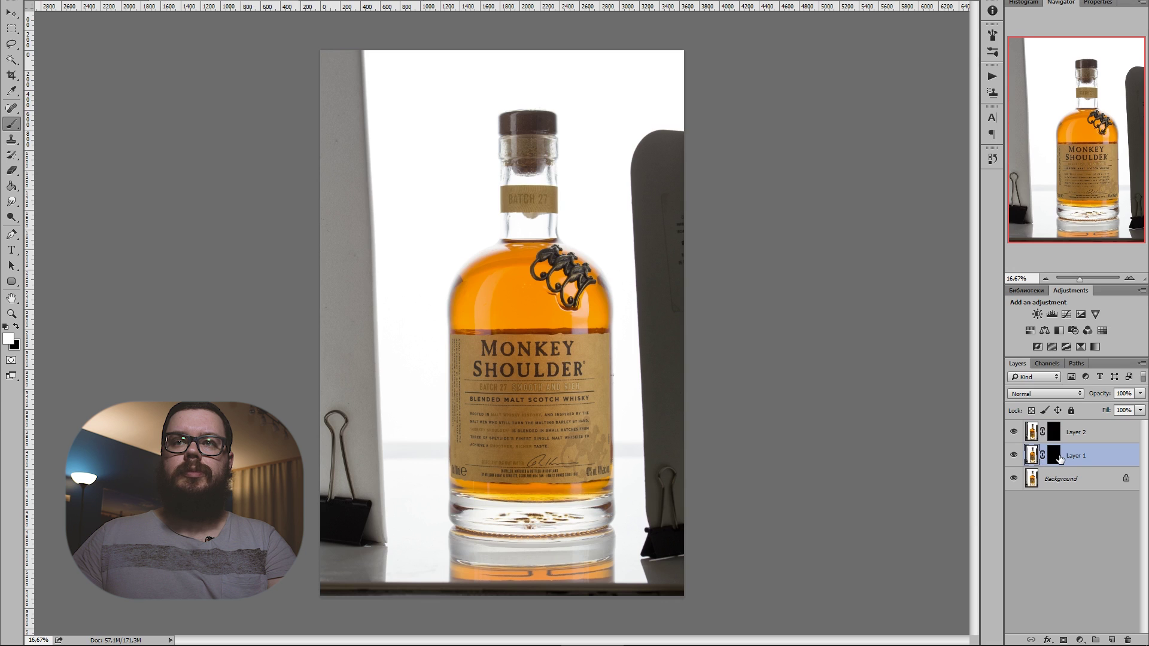
Step: Paint white on Layer 1's mask down the bottle's right edge using a 421 px brush with 0% hardness
{"action": "left_click", "coordinate": [1056, 456]}
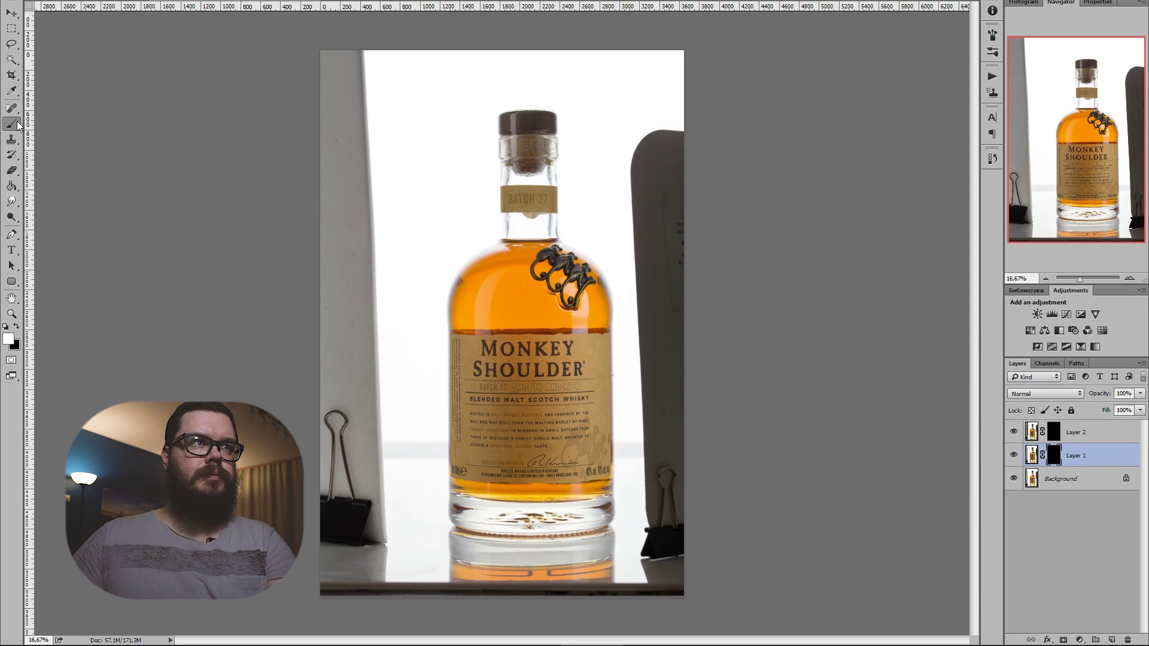
{"action": "right_click", "coordinate": [585, 289]}
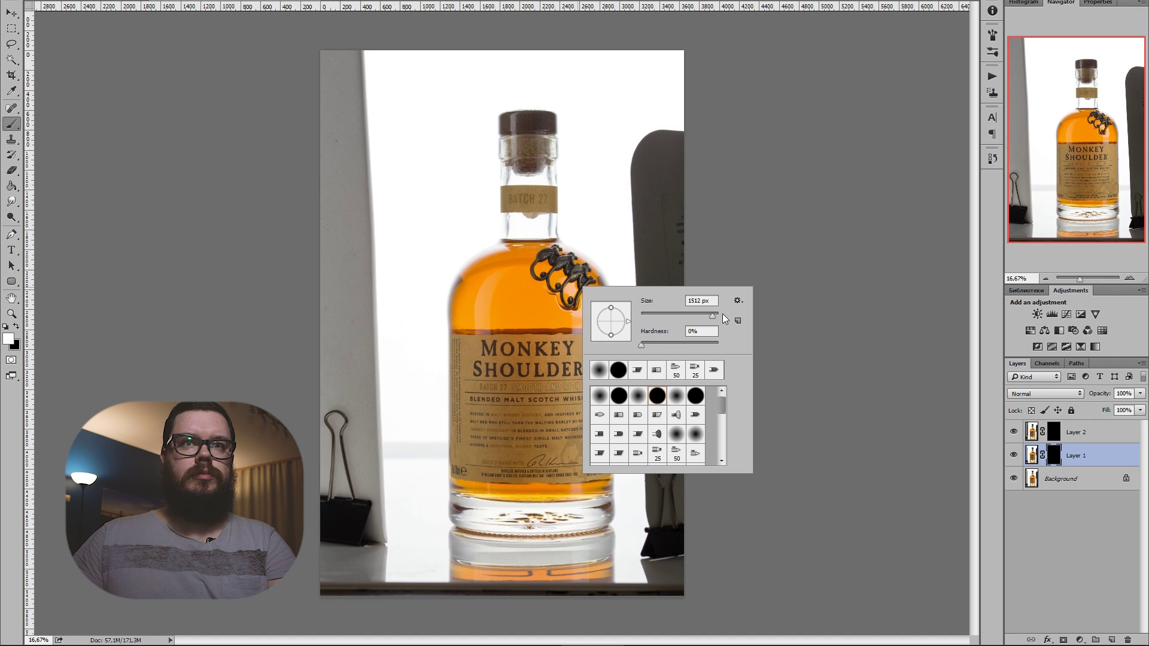
{"action": "left_click_drag", "start_coordinate": [695, 317], "coordinate": [688, 316]}
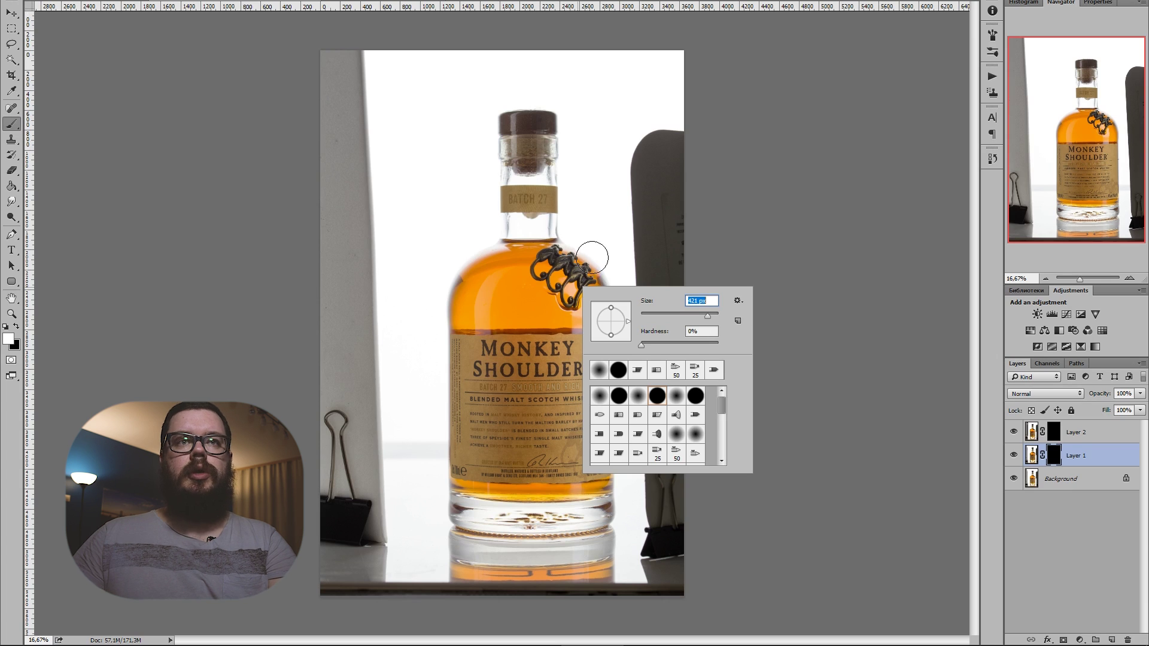
{"action": "key", "text": "Return"}
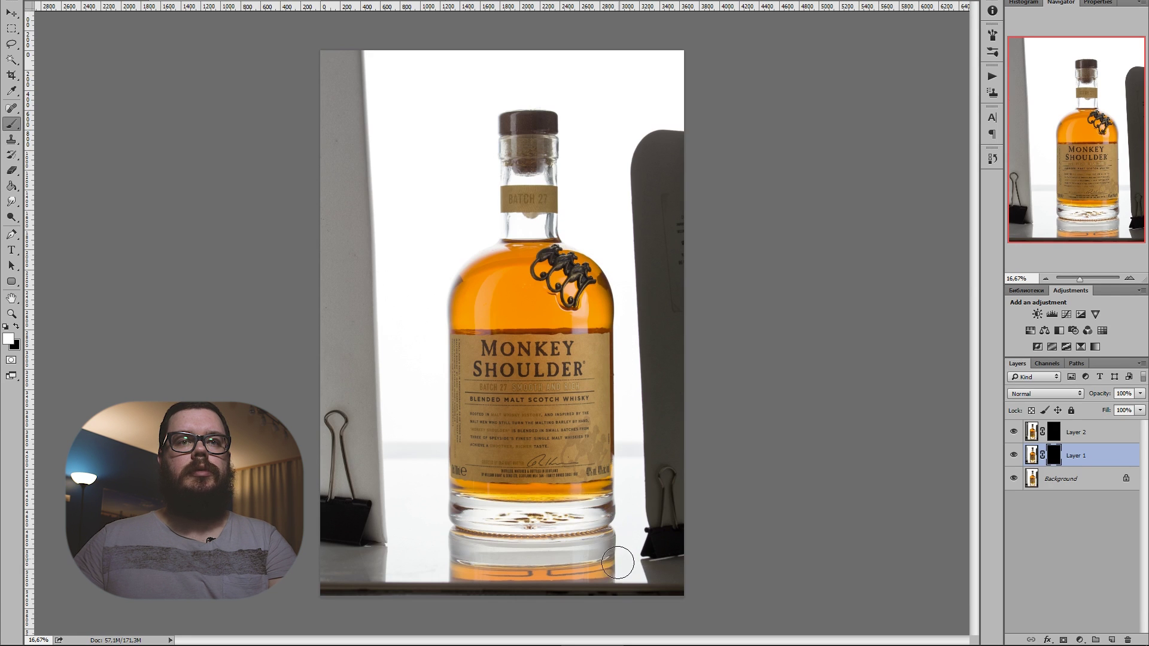
{"action": "left_click_drag", "start_coordinate": [616, 577], "coordinate": [621, 560]}
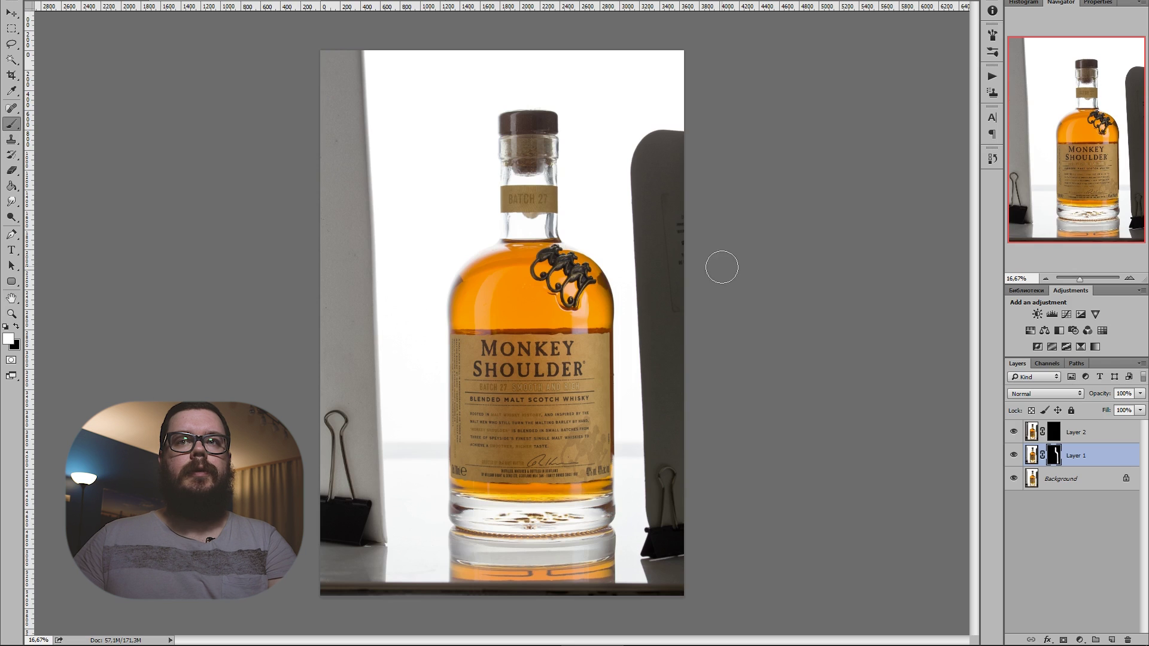
Step: Toggle Layer 1's visibility to compare the bottle's right edge before and after the mask painting
{"action": "left_click", "coordinate": [1014, 455]}
{"action": "left_click", "coordinate": [1014, 455]}
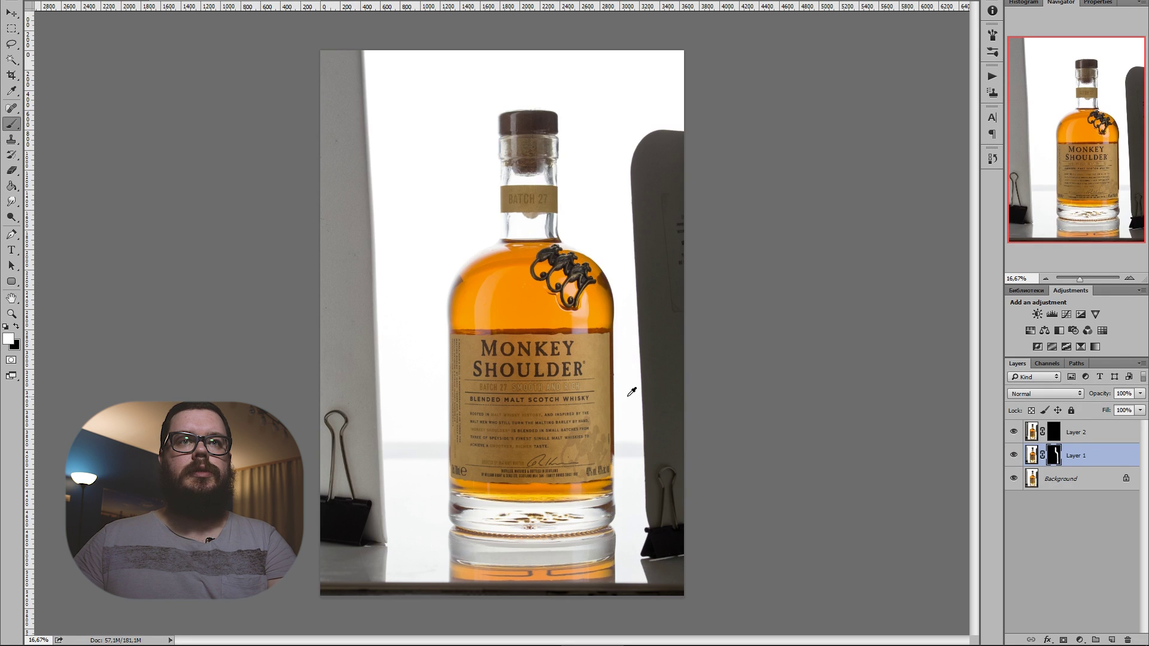
{"action": "scroll", "coordinate": [639, 397], "scroll_direction": "up", "scroll_amount": 1}
{"action": "left_click", "coordinate": [1014, 455]}
{"action": "left_click", "coordinate": [1013, 456]}
Step: Paint white on Layer 2's mask down the bottle's left edge, from the cap to the reflection
{"action": "left_click", "coordinate": [1053, 436]}
{"action": "mouse_move", "coordinate": [498, 84]}
{"action": "left_mouse_down"}
{"action": "mouse_move", "coordinate": [485, 243]}
{"action": "mouse_move", "coordinate": [439, 290]}
{"action": "mouse_move", "coordinate": [431, 467]}
{"action": "mouse_move", "coordinate": [443, 604]}
{"action": "left_mouse_up"}
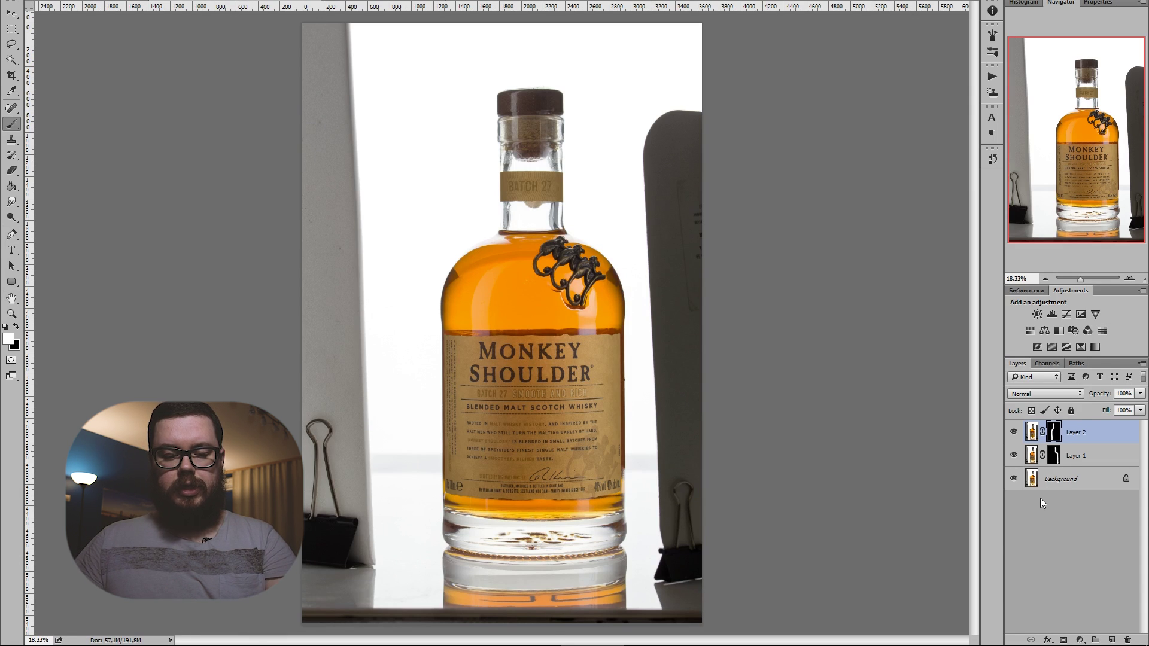
Step: Stamp all visible layers into a new top layer and hide Layer 2, Layer 1 and Background
{"action": "key", "text": "ctrl+shift+alt+e"}
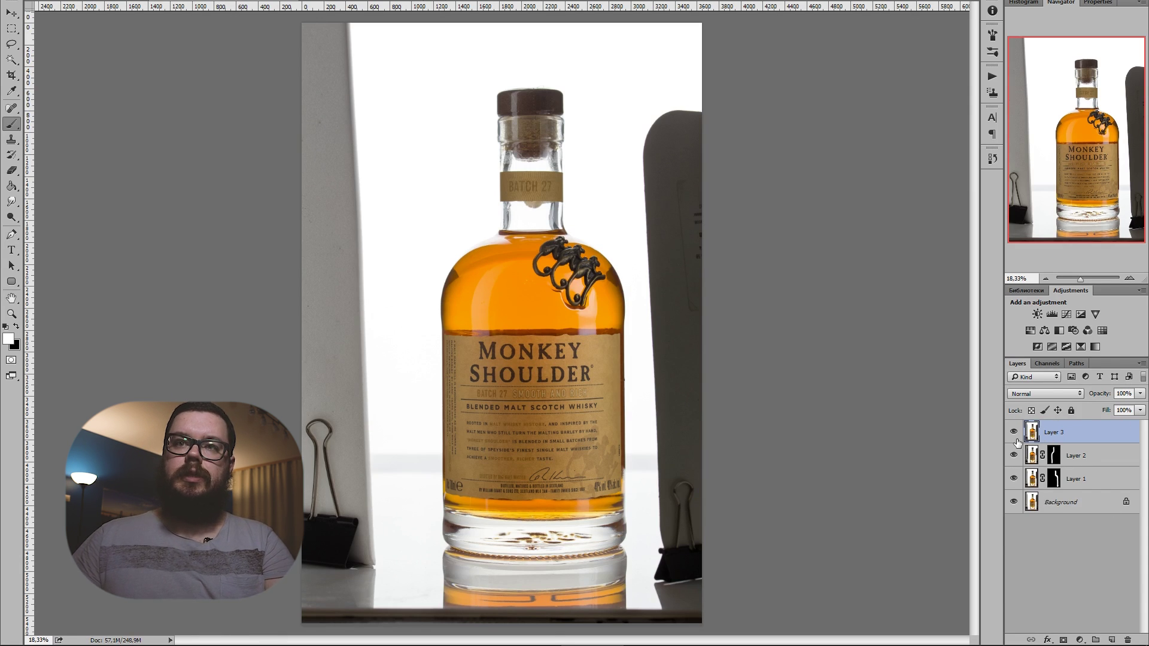
{"action": "left_click_drag", "start_coordinate": [1013, 456], "coordinate": [1013, 503]}
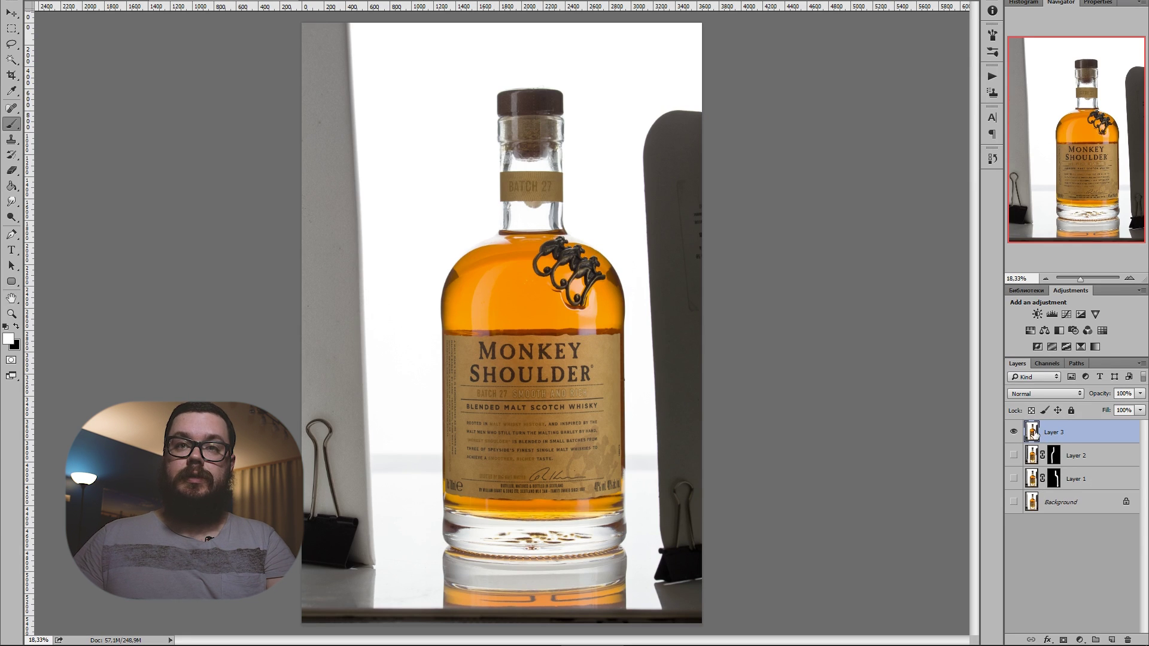
Step: Create a new layer, fill it with white and place it directly below Layer 3
{"action": "left_click", "coordinate": [1112, 640]}
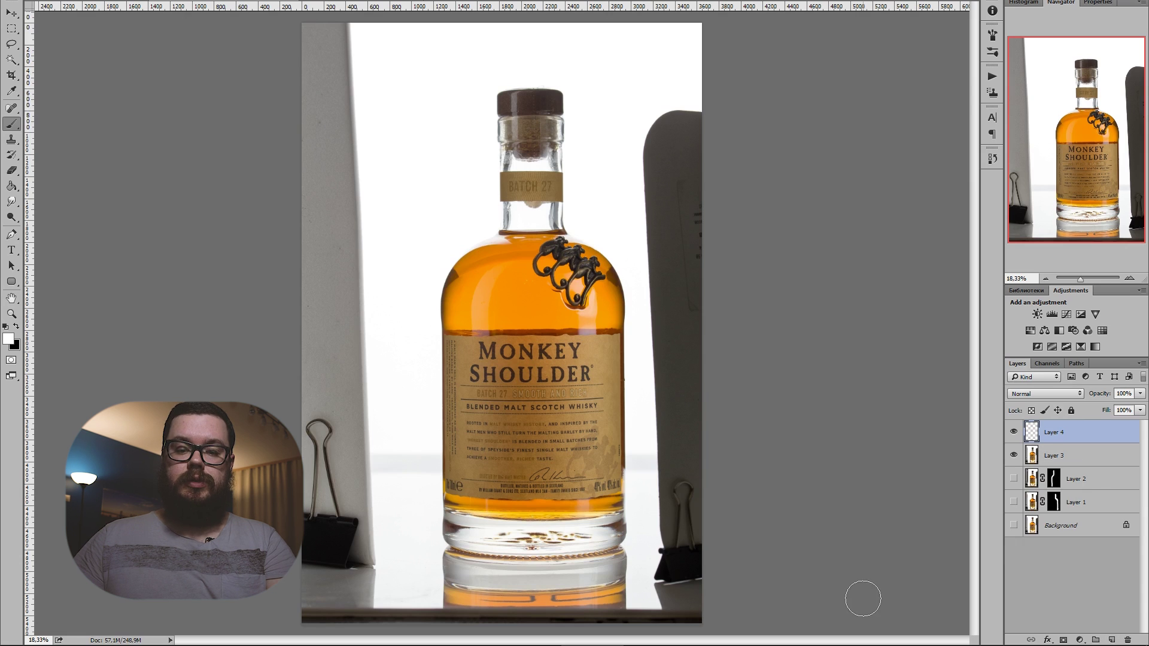
{"action": "key", "text": "g"}
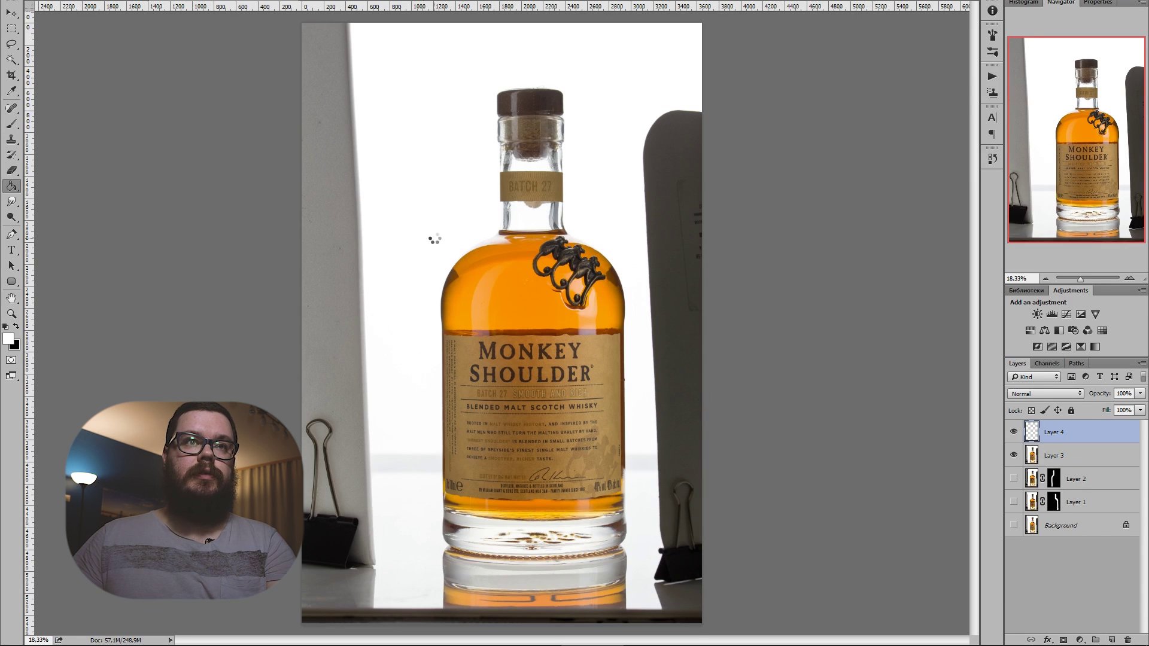
{"action": "left_click", "coordinate": [434, 239]}
{"action": "mouse_move", "coordinate": [1031, 434]}
{"action": "left_mouse_down"}
{"action": "mouse_move", "coordinate": [1033, 459]}
{"action": "mouse_move", "coordinate": [1037, 446]}
{"action": "left_mouse_up"}
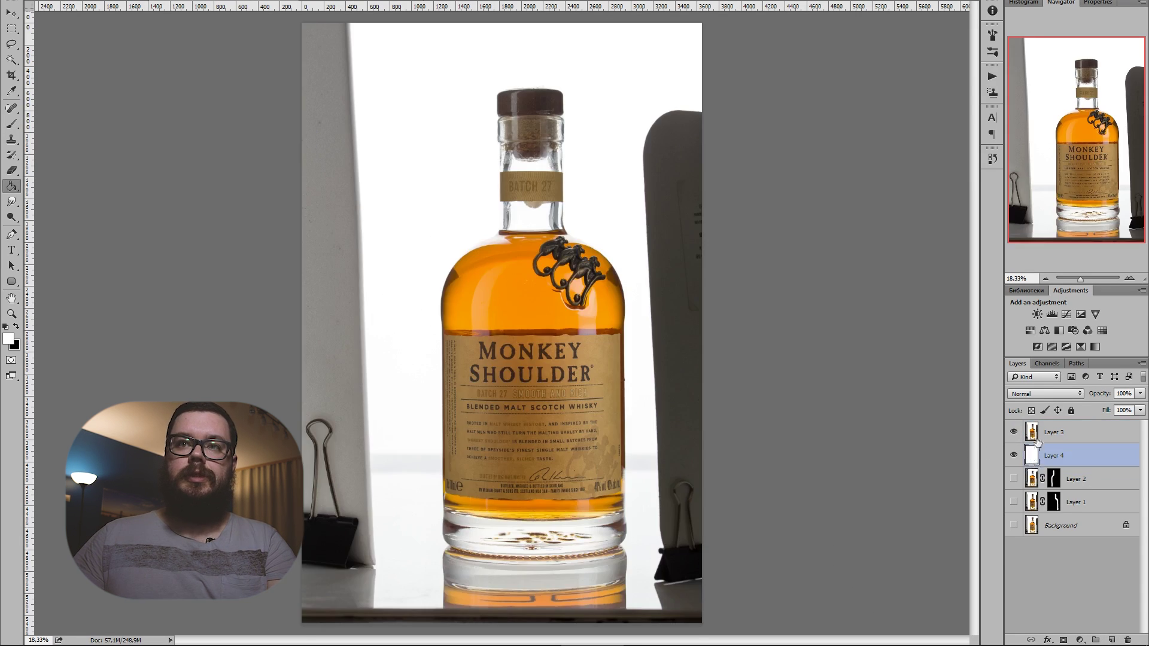
Step: Select the white backdrop and bright table areas around the bottle on Layer 3 with the Magic Wand
{"action": "key", "text": "w"}
{"action": "scroll", "coordinate": [573, 309], "scroll_direction": "up", "scroll_amount": 1}
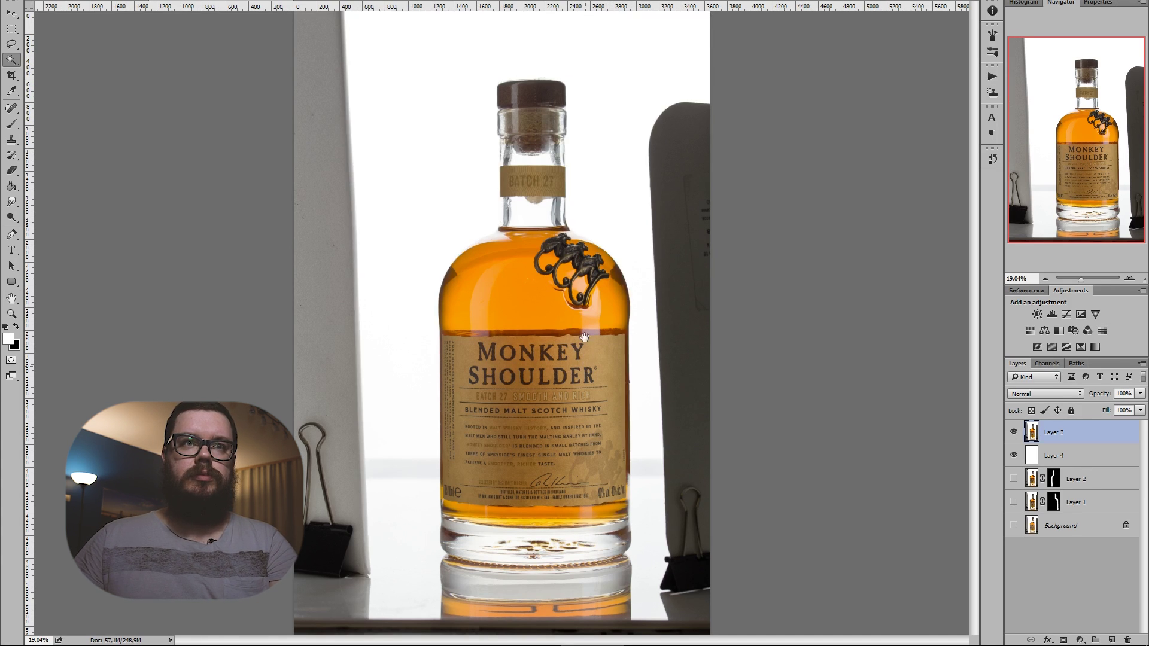
{"action": "left_click_drag", "start_coordinate": [581, 258], "coordinate": [621, 494]}
{"action": "mouse_move", "coordinate": [414, 494]}
{"action": "left_mouse_down"}
{"action": "mouse_move", "coordinate": [387, 527]}
{"action": "mouse_move", "coordinate": [425, 603]}
{"action": "left_mouse_up"}
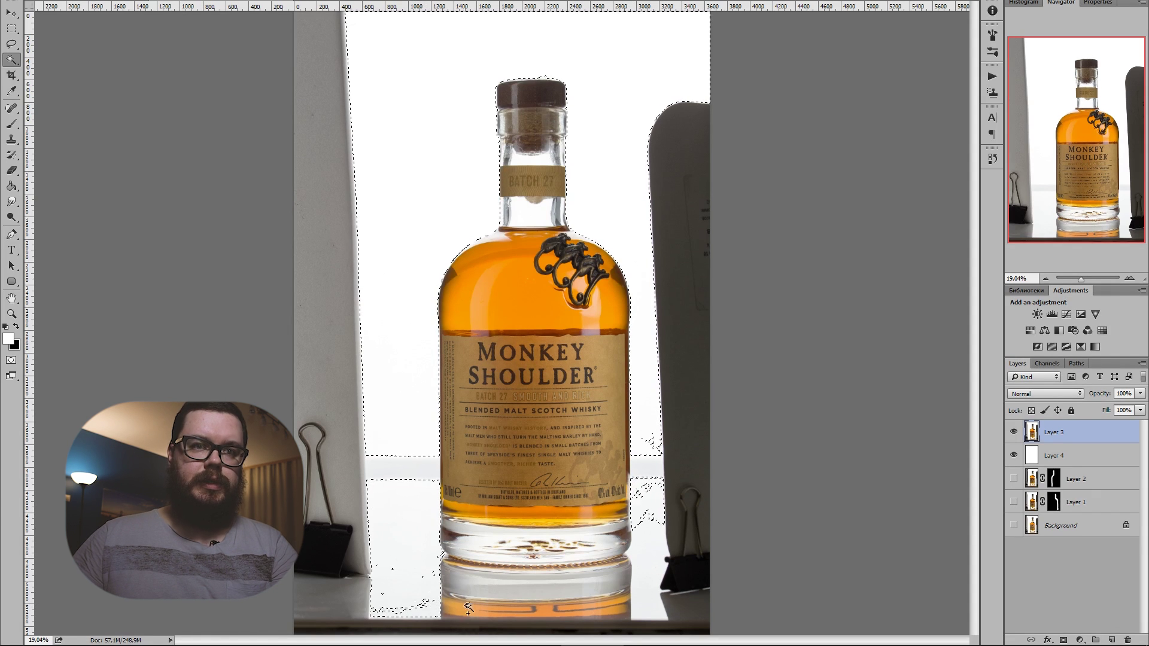
{"action": "left_click", "coordinate": [644, 569], "text": "shift"}
{"action": "left_click", "coordinate": [643, 606], "text": "shift"}
{"action": "left_click", "coordinate": [643, 496], "text": "shift"}
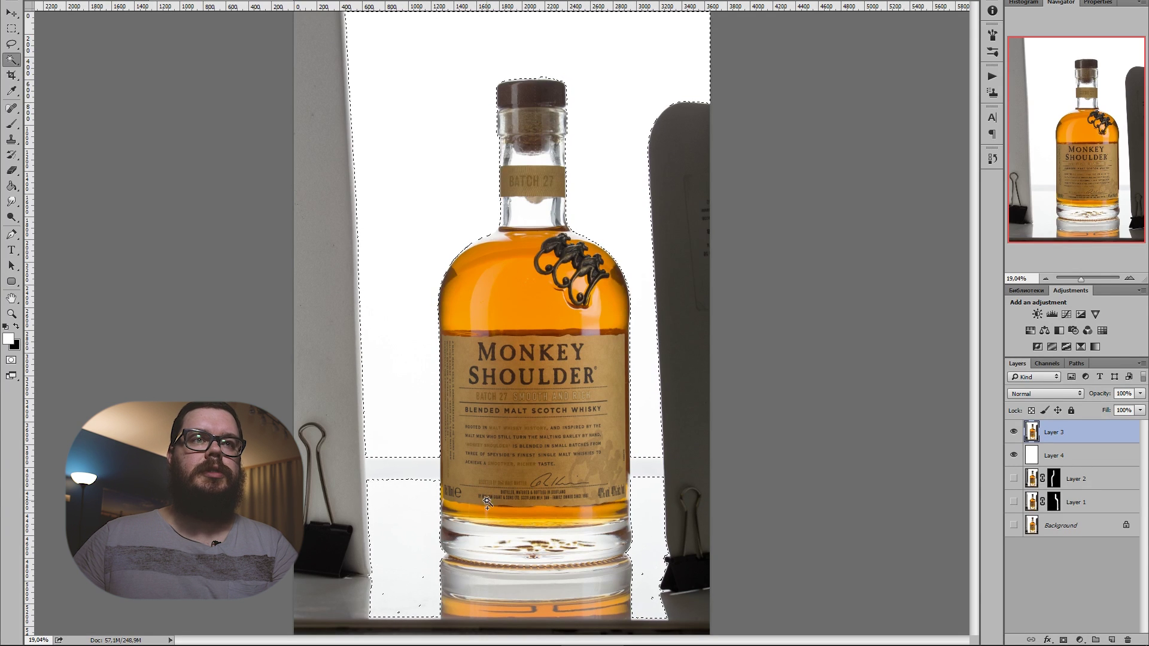
Step: Feather the backdrop selection by 1 pixel, delete its contents from Layer 3 and deselect
{"action": "right_click", "coordinate": [400, 322]}
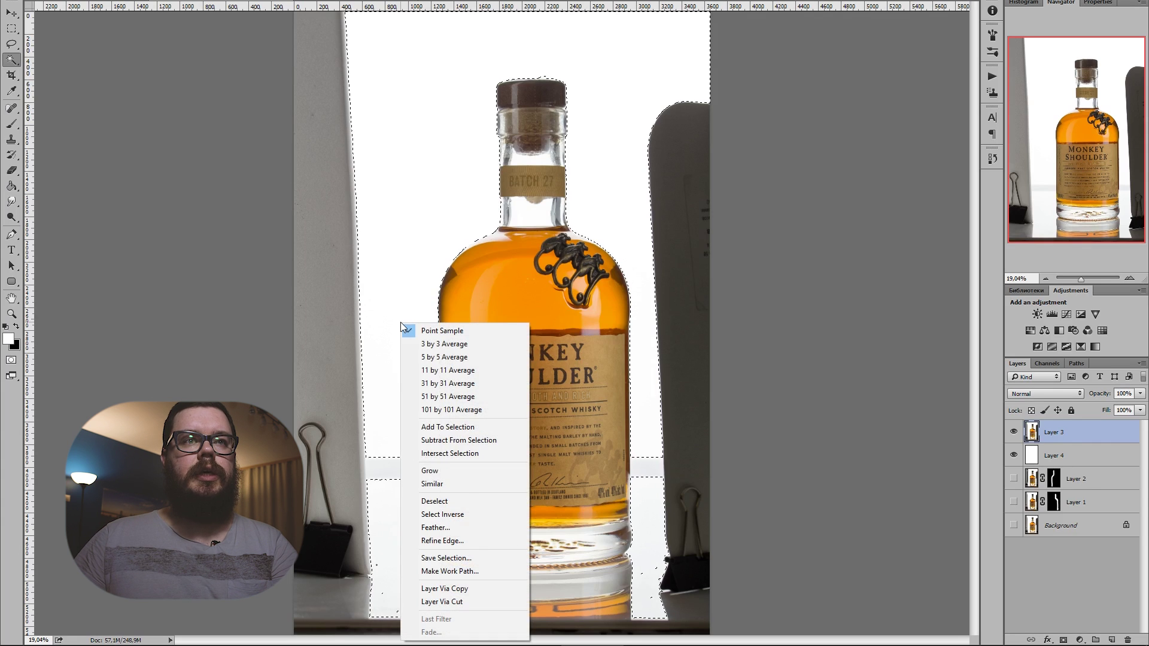
{"action": "left_click", "coordinate": [461, 528]}
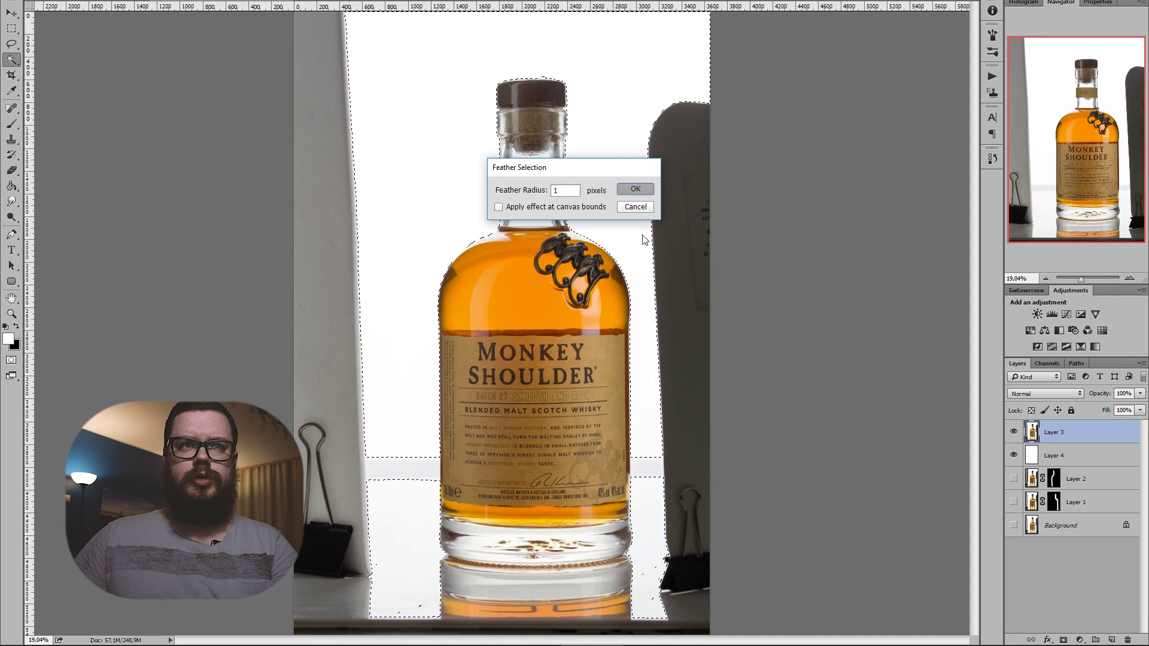
{"action": "left_click", "coordinate": [633, 189]}
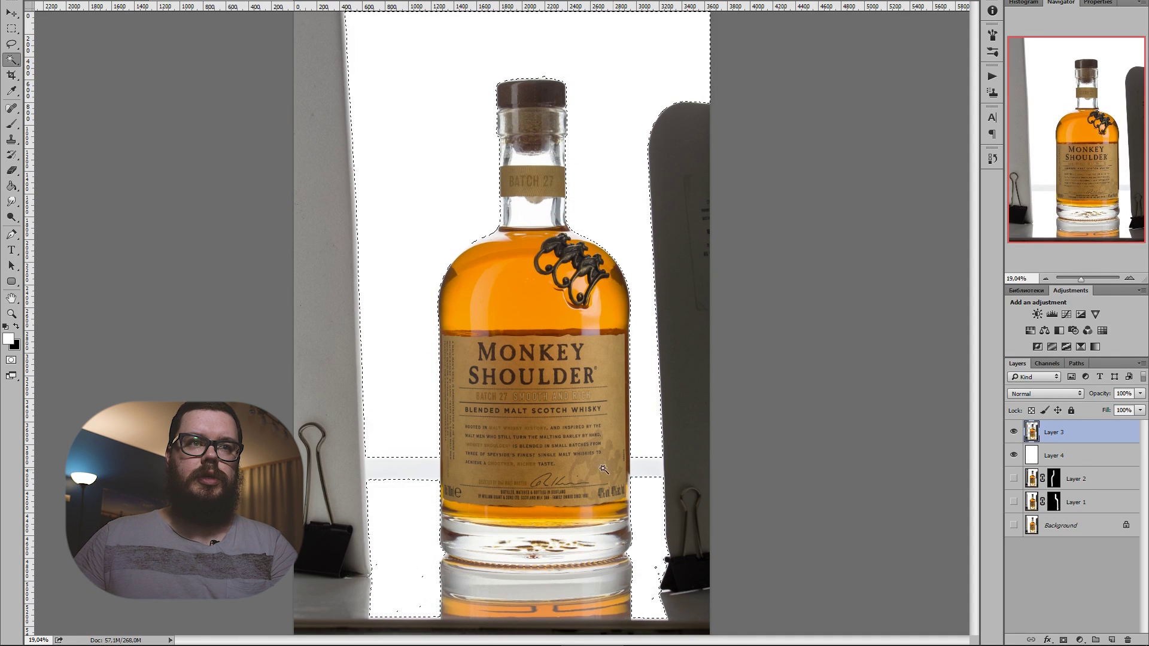
{"action": "scroll", "coordinate": [431, 384], "scroll_direction": "up", "scroll_amount": 8}
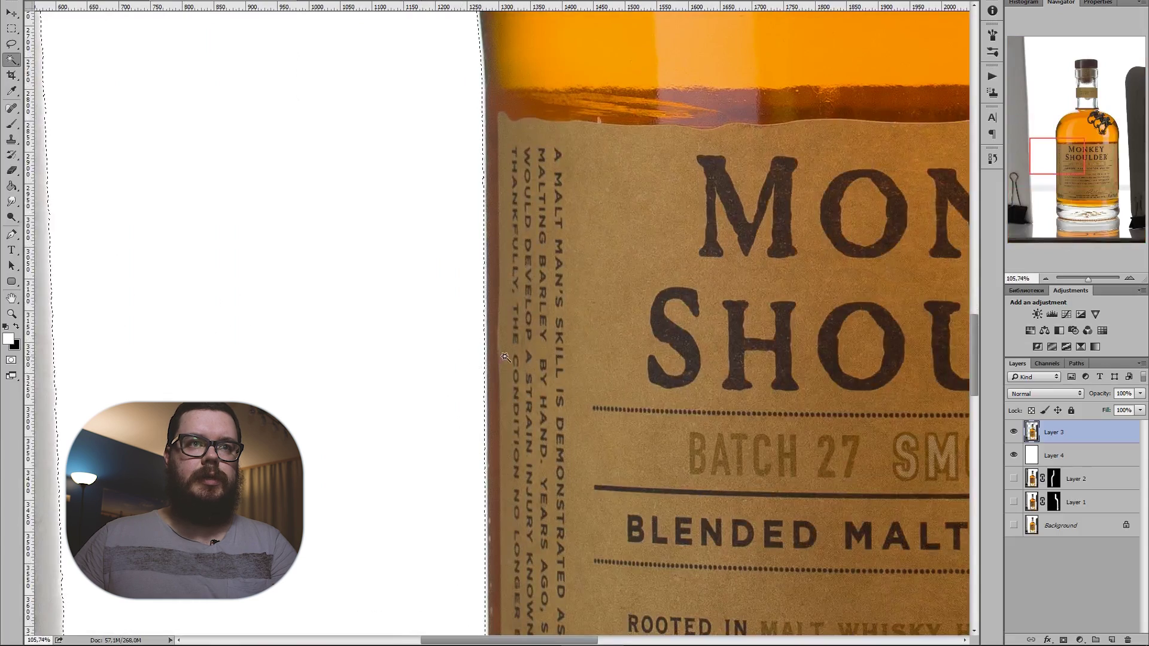
{"action": "key", "text": "ctrl+d"}
Step: Outline the grey strip beside the bottle's left edge with a Pen path, convert it to a selection, delete the contents and deselect
{"action": "left_click_drag", "start_coordinate": [521, 514], "coordinate": [513, 159]}
{"action": "left_click_drag", "start_coordinate": [515, 472], "coordinate": [518, 326]}
{"action": "key", "text": "p"}
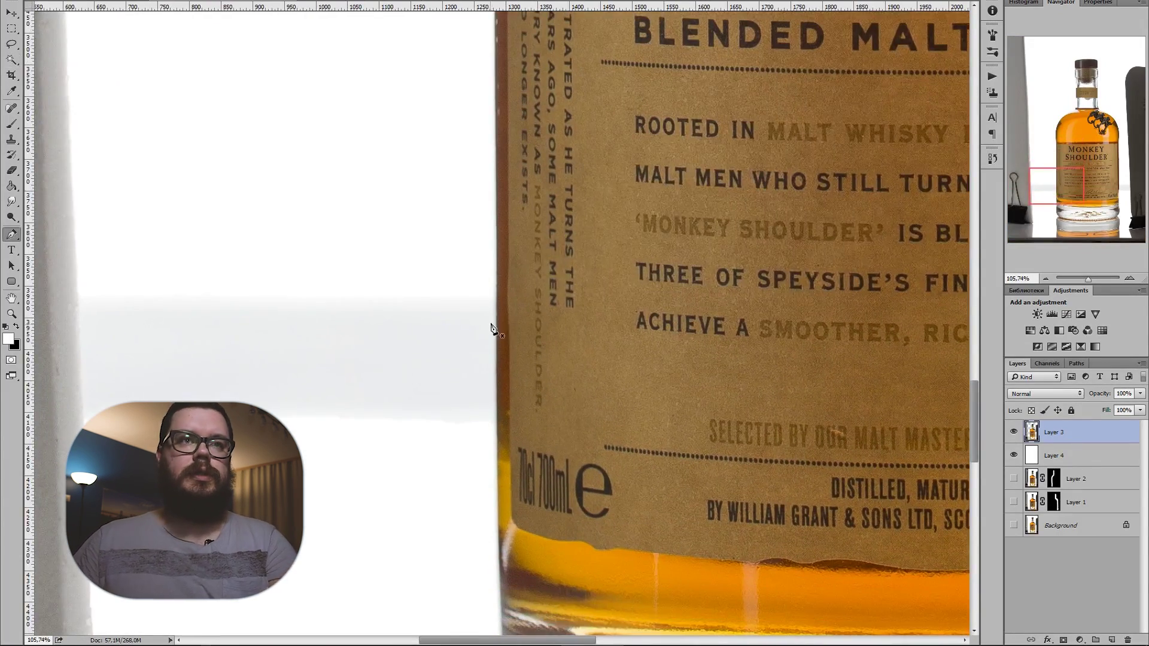
{"action": "left_click", "coordinate": [496, 443]}
{"action": "left_click", "coordinate": [424, 457]}
{"action": "left_click", "coordinate": [352, 223]}
{"action": "left_click", "coordinate": [495, 265]}
{"action": "right_click", "coordinate": [472, 276]}
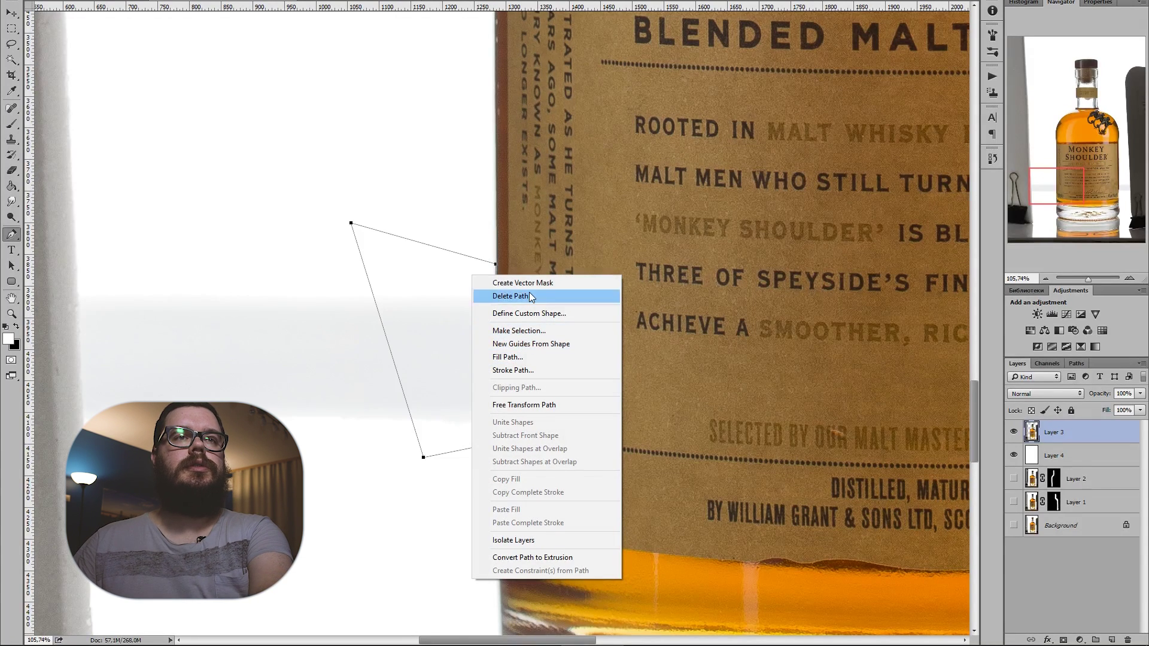
{"action": "left_click", "coordinate": [534, 334]}
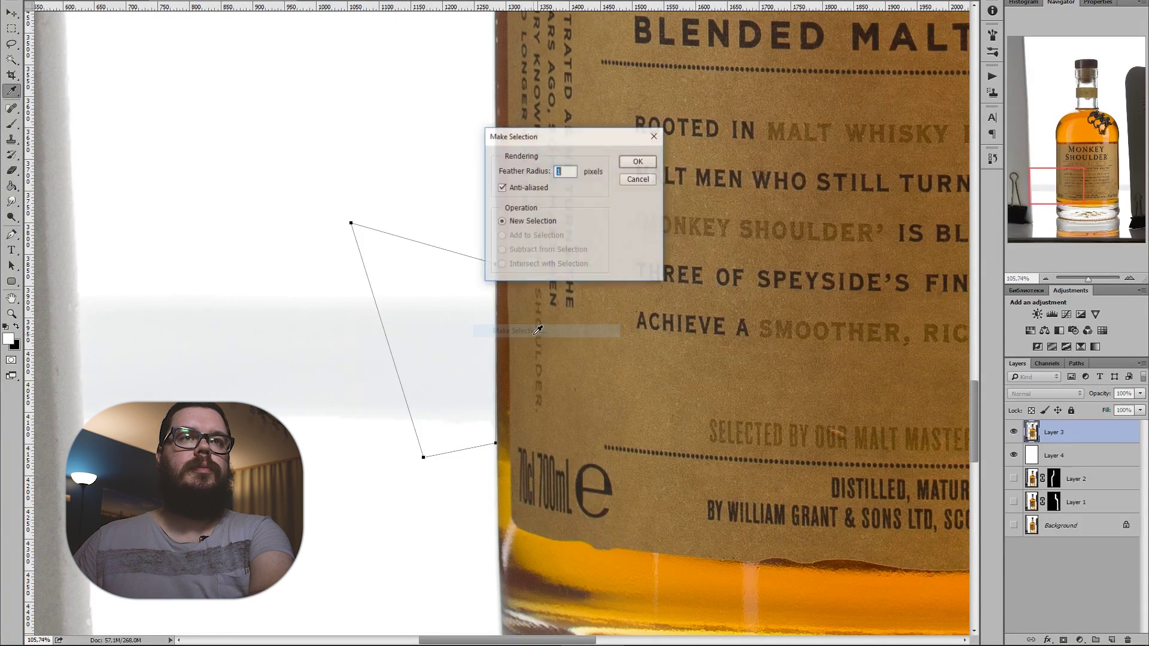
{"action": "key", "text": "Return"}
{"action": "key", "text": "ctrl+d"}
Step: Outline the grey strip beside the bottle's right edge with a Pen path, convert it to a selection, delete the contents and deselect
{"action": "left_click_drag", "start_coordinate": [790, 271], "coordinate": [197, 262]}
{"action": "left_click_drag", "start_coordinate": [839, 300], "coordinate": [578, 216]}
{"action": "key", "text": "ctrl+r"}
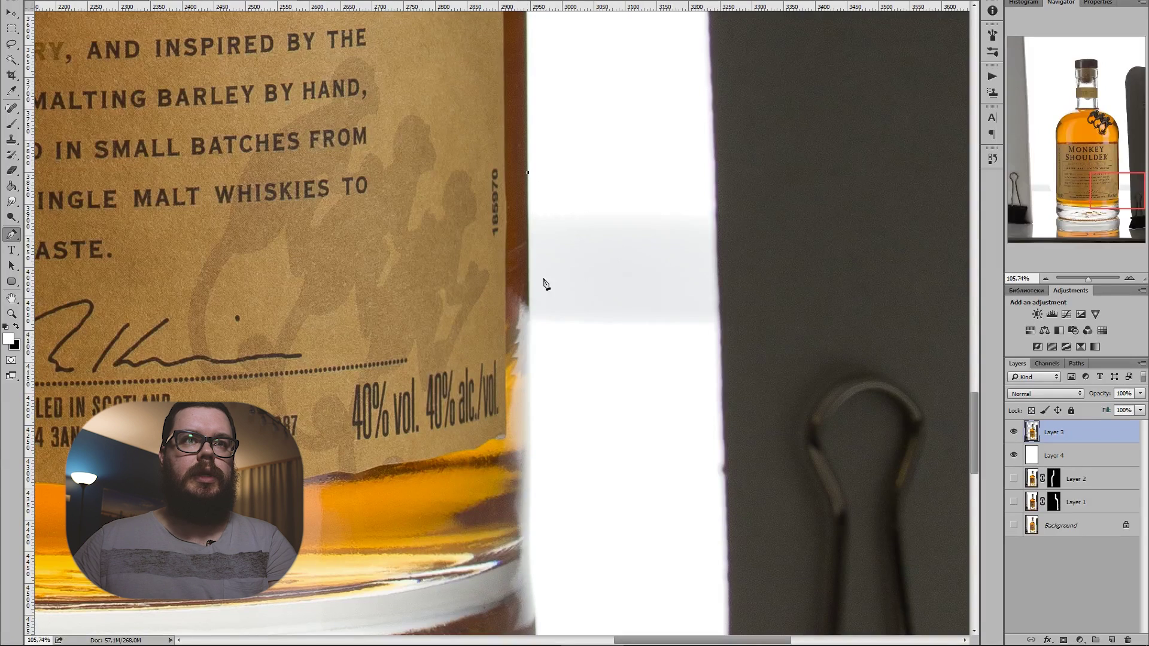
{"action": "left_click", "coordinate": [681, 372]}
{"action": "left_click", "coordinate": [687, 99]}
{"action": "left_click", "coordinate": [569, 130]}
{"action": "left_click", "coordinate": [528, 172]}
{"action": "right_click", "coordinate": [564, 186]}
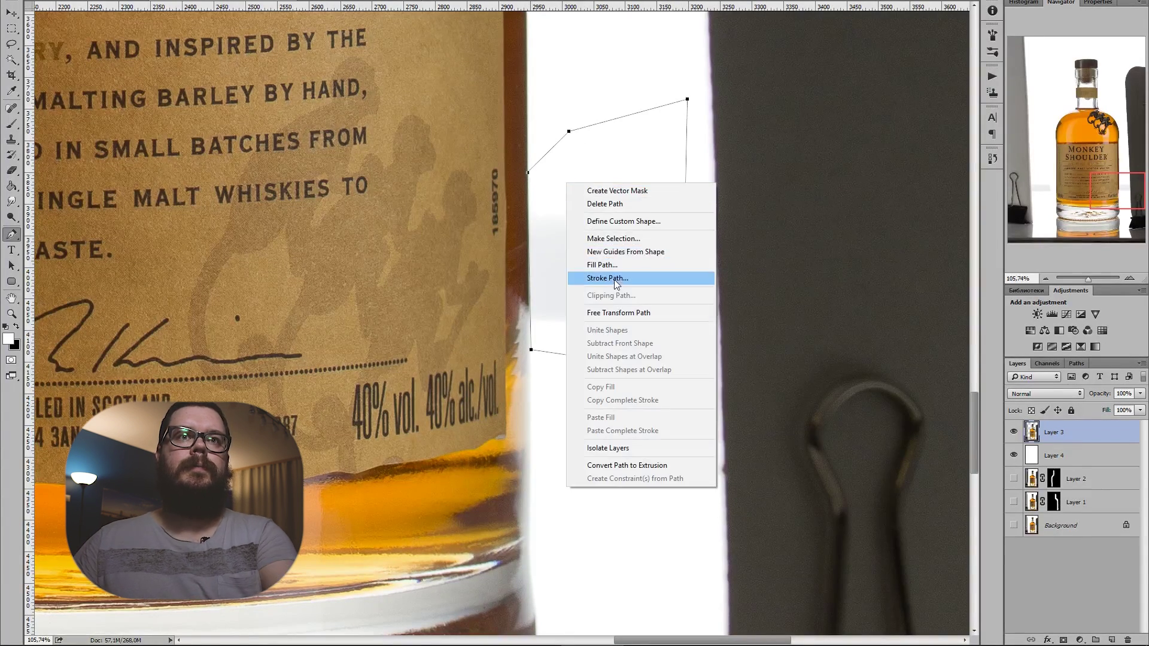
{"action": "left_click", "coordinate": [612, 239]}
{"action": "key", "text": "Return"}
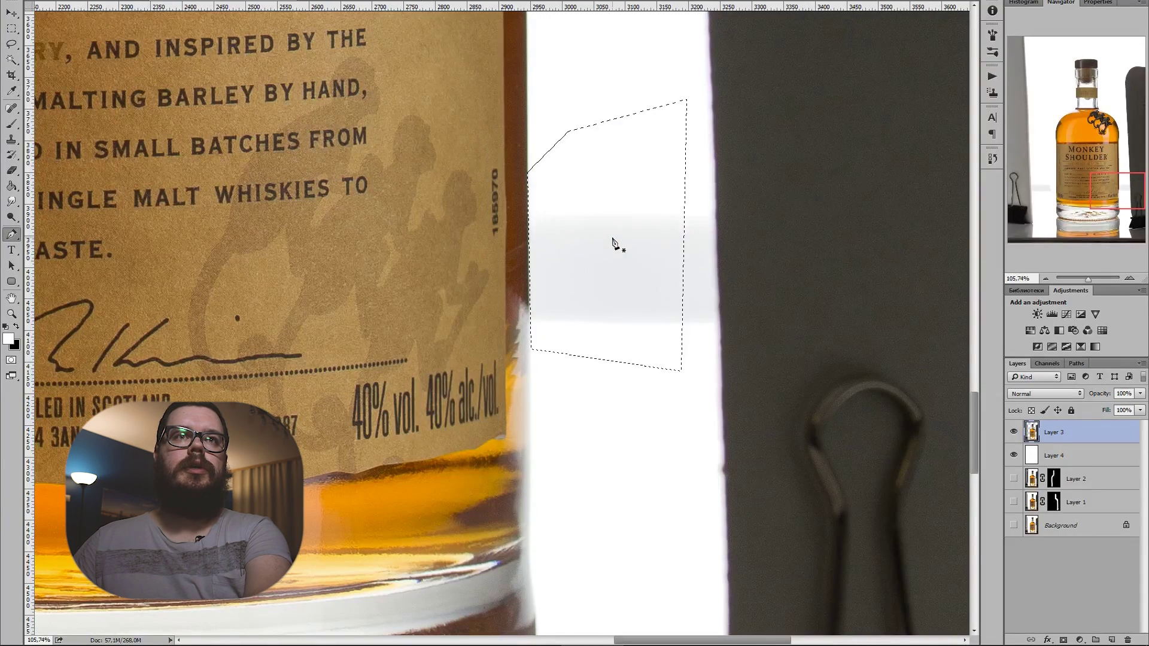
{"action": "scroll", "coordinate": [612, 238], "scroll_direction": "down", "scroll_amount": 5}
{"action": "scroll", "coordinate": [613, 244], "scroll_direction": "down", "scroll_amount": 3}
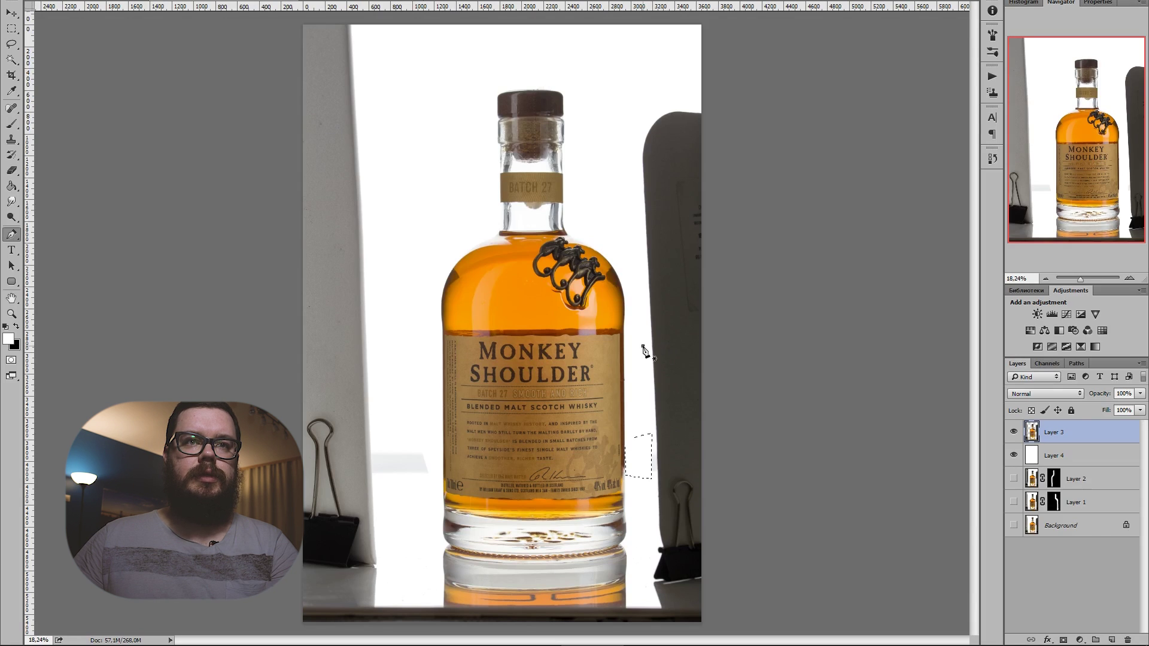
{"action": "key", "text": "ctrl+d"}
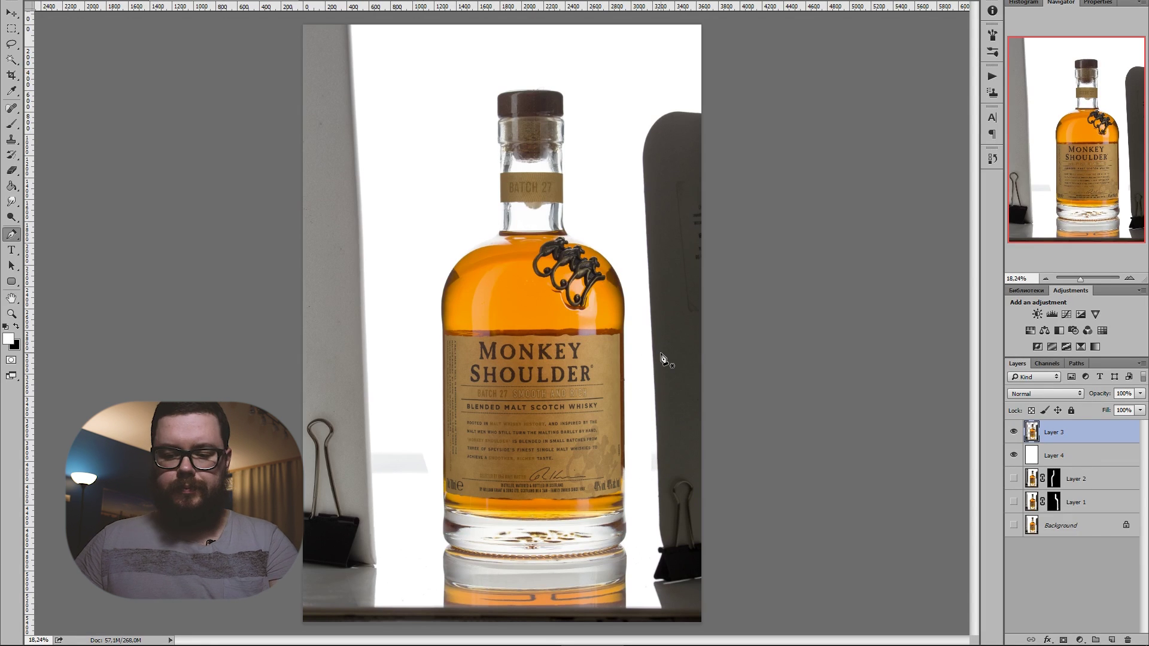
Step: Lasso the bottle with its reflection, cut and paste it onto a new layer, and delete the leftover Layer 3
{"action": "key", "text": "l"}
{"action": "mouse_move", "coordinate": [547, 66]}
{"action": "left_mouse_down"}
{"action": "mouse_move", "coordinate": [609, 199]}
{"action": "mouse_move", "coordinate": [644, 331]}
{"action": "mouse_move", "coordinate": [644, 589]}
{"action": "mouse_move", "coordinate": [633, 622]}
{"action": "left_mouse_up"}
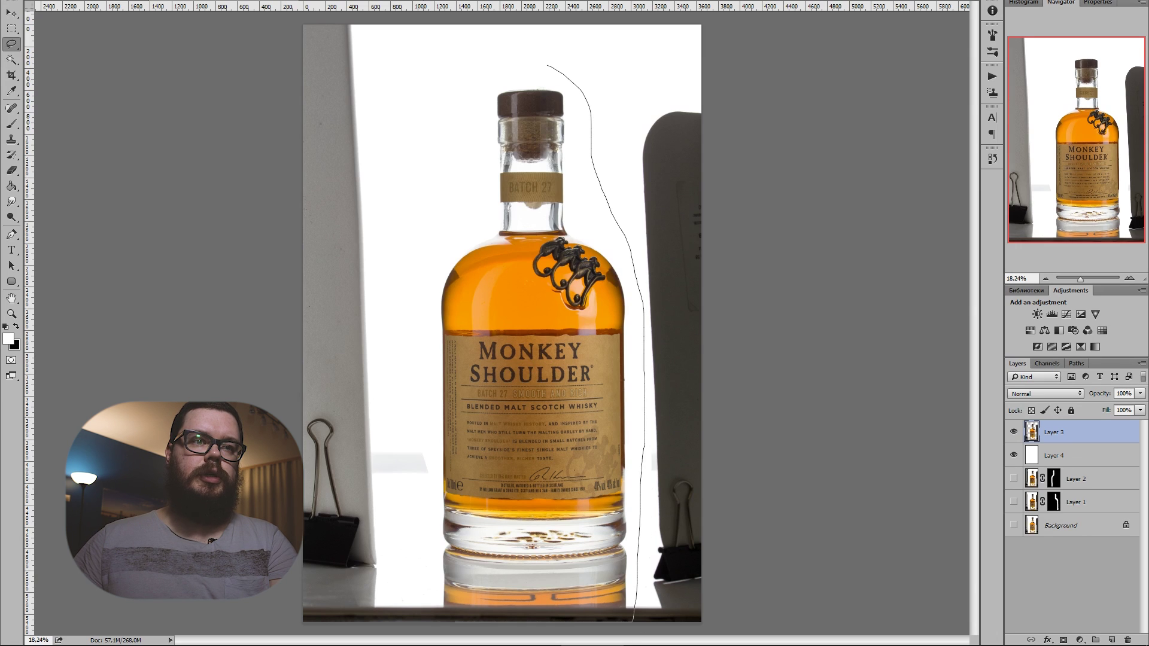
{"action": "left_click_drag", "start_coordinate": [422, 592], "coordinate": [445, 372]}
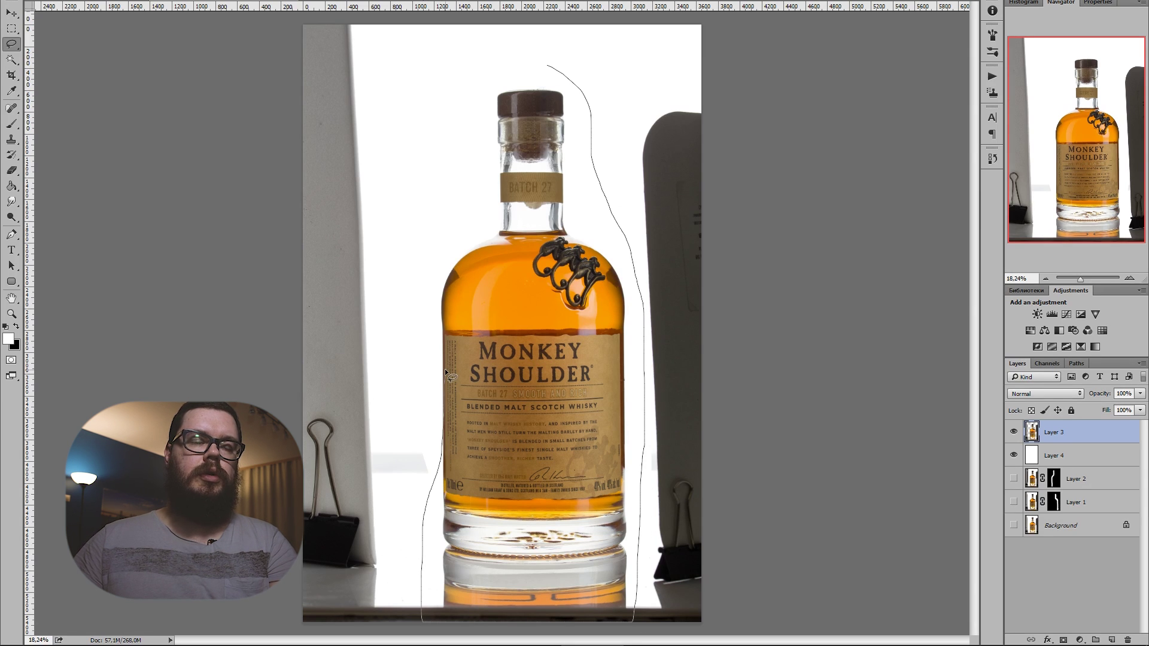
{"action": "mouse_move", "coordinate": [438, 429]}
{"action": "left_mouse_down"}
{"action": "mouse_move", "coordinate": [438, 211]}
{"action": "mouse_move", "coordinate": [465, 110]}
{"action": "mouse_move", "coordinate": [492, 80]}
{"action": "mouse_move", "coordinate": [548, 68]}
{"action": "left_mouse_up"}
{"action": "key", "text": "ctrl+x"}
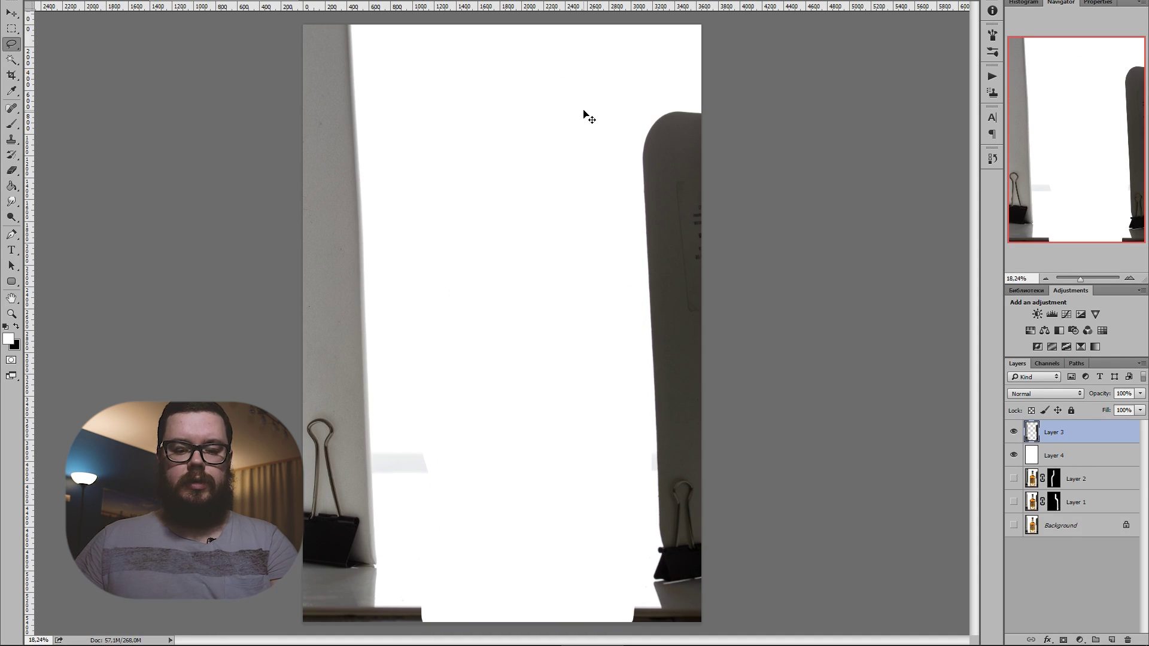
{"action": "key", "text": "ctrl+v"}
{"action": "left_click_drag", "start_coordinate": [1032, 458], "coordinate": [1127, 640]}
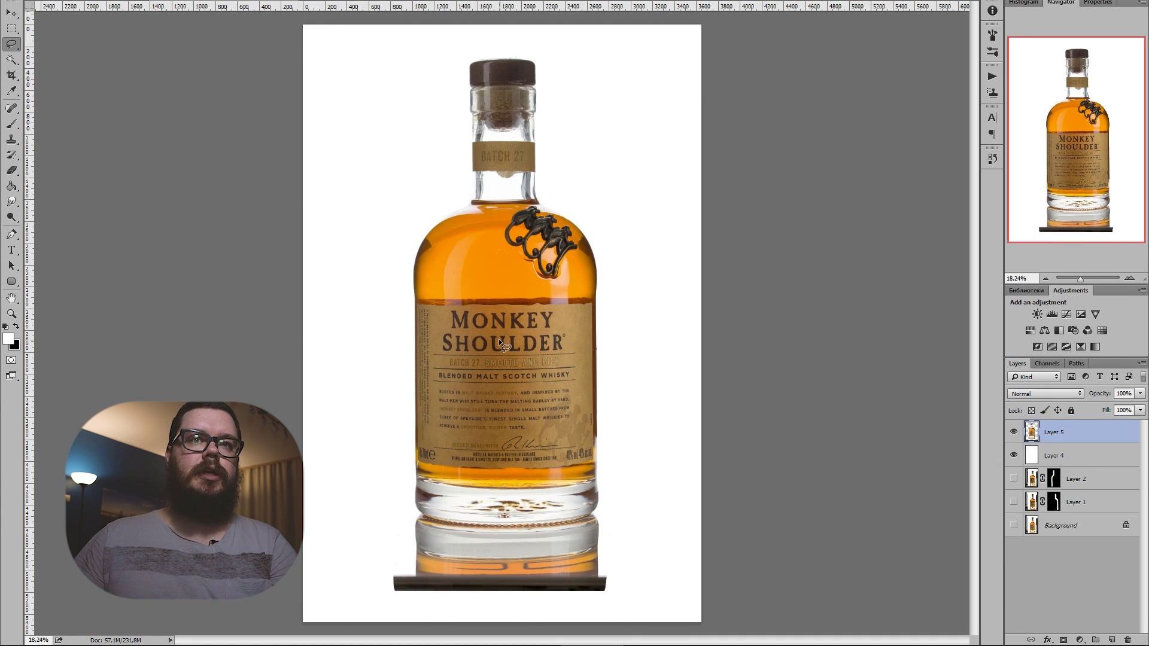
Step: Preview the bottle without the interface panels, then move the bottle layer down to the canvas's lower edge
{"action": "key", "text": "Tab"}
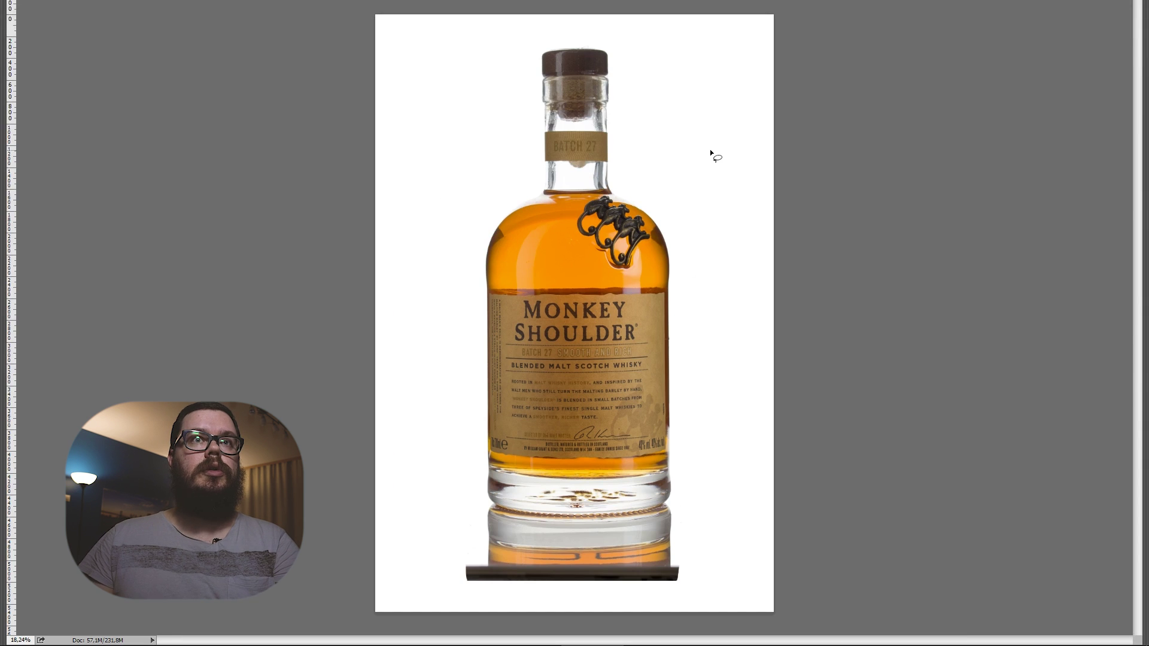
{"action": "key", "text": "Tab"}
{"action": "left_click_drag", "start_coordinate": [521, 348], "coordinate": [526, 380]}
Step: Erase the dark table edge and fade out the lower part of the bottle's reflection with a large eraser at 0% hardness
{"action": "key", "text": "b"}
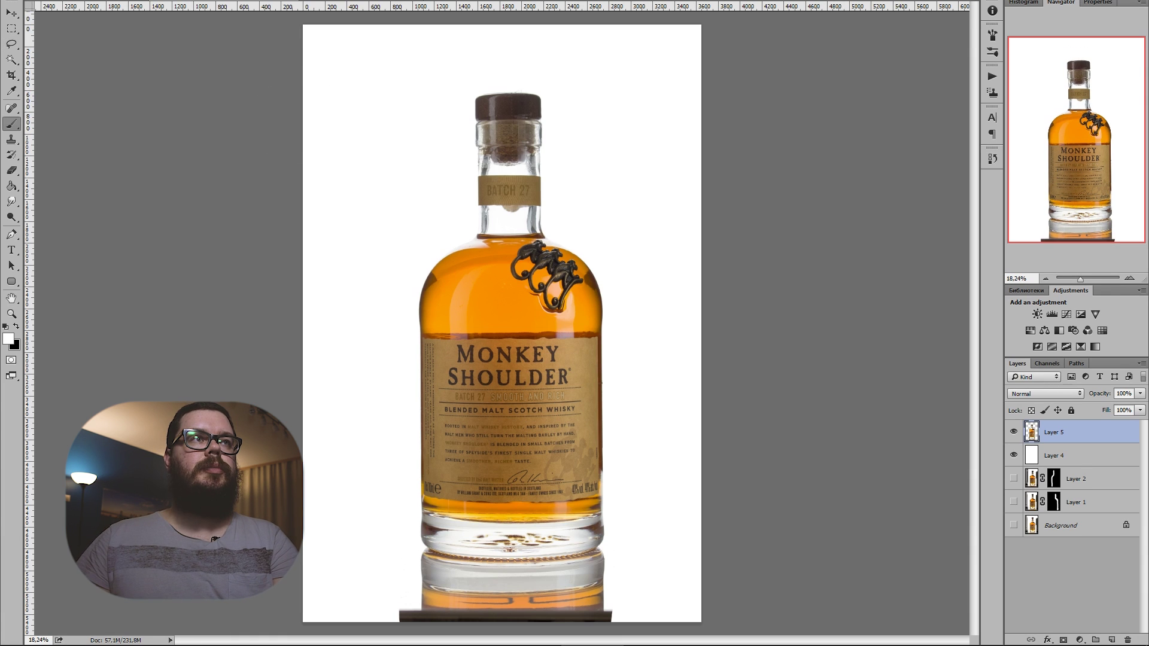
{"action": "key", "text": "e"}
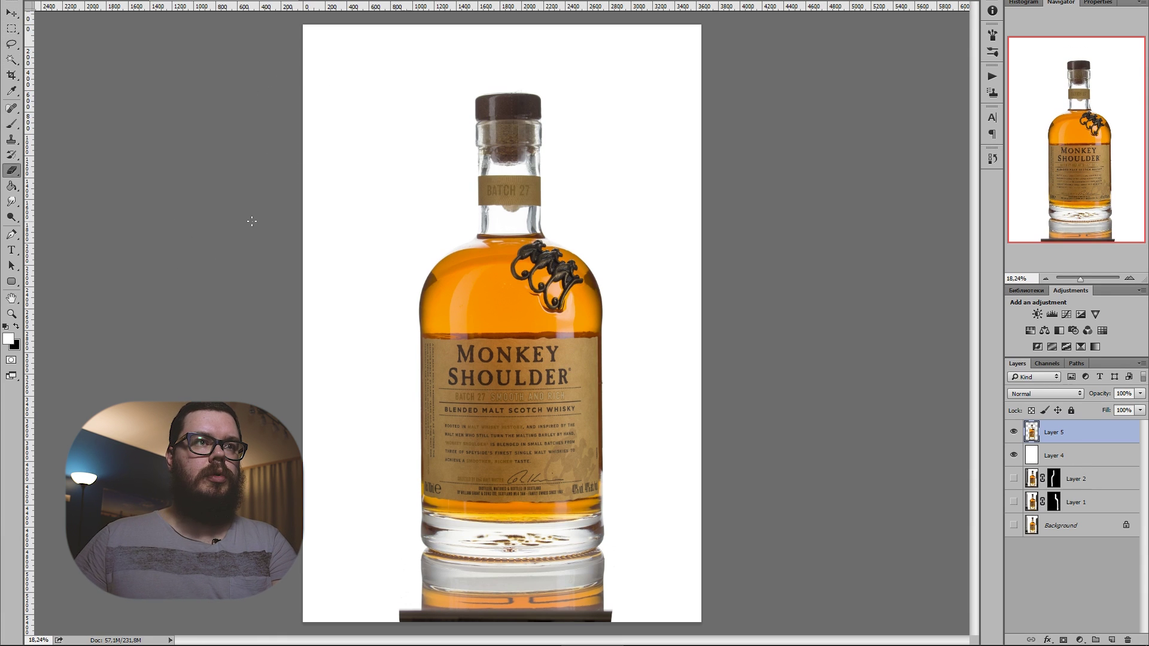
{"action": "right_click", "coordinate": [333, 201]}
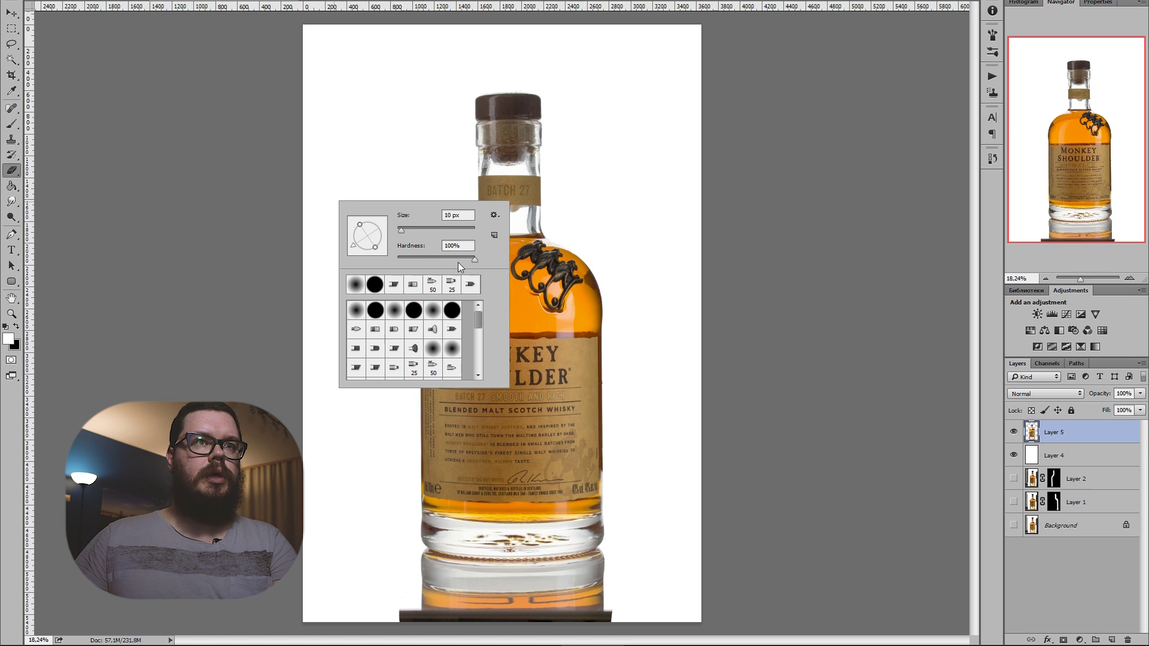
{"action": "left_click_drag", "start_coordinate": [401, 230], "coordinate": [444, 232]}
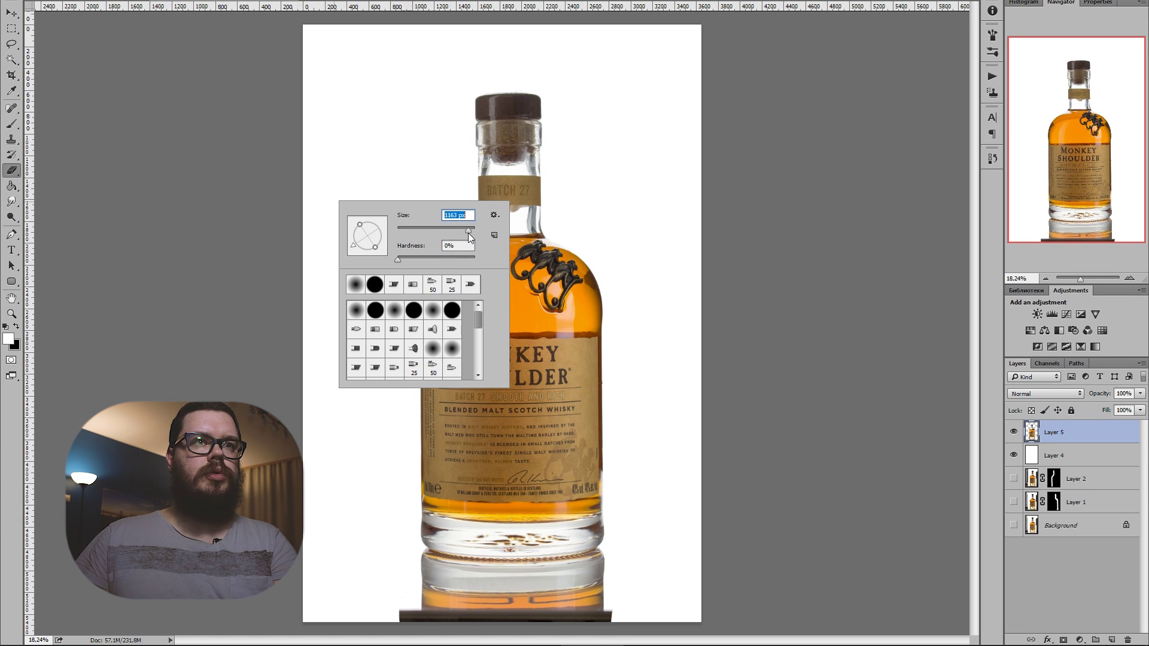
{"action": "mouse_move", "coordinate": [364, 613]}
{"action": "left_mouse_down"}
{"action": "mouse_move", "coordinate": [382, 621]}
{"action": "mouse_move", "coordinate": [390, 641]}
{"action": "mouse_move", "coordinate": [381, 645]}
{"action": "mouse_move", "coordinate": [531, 633]}
{"action": "mouse_move", "coordinate": [668, 645]}
{"action": "mouse_move", "coordinate": [472, 645]}
{"action": "left_mouse_up"}
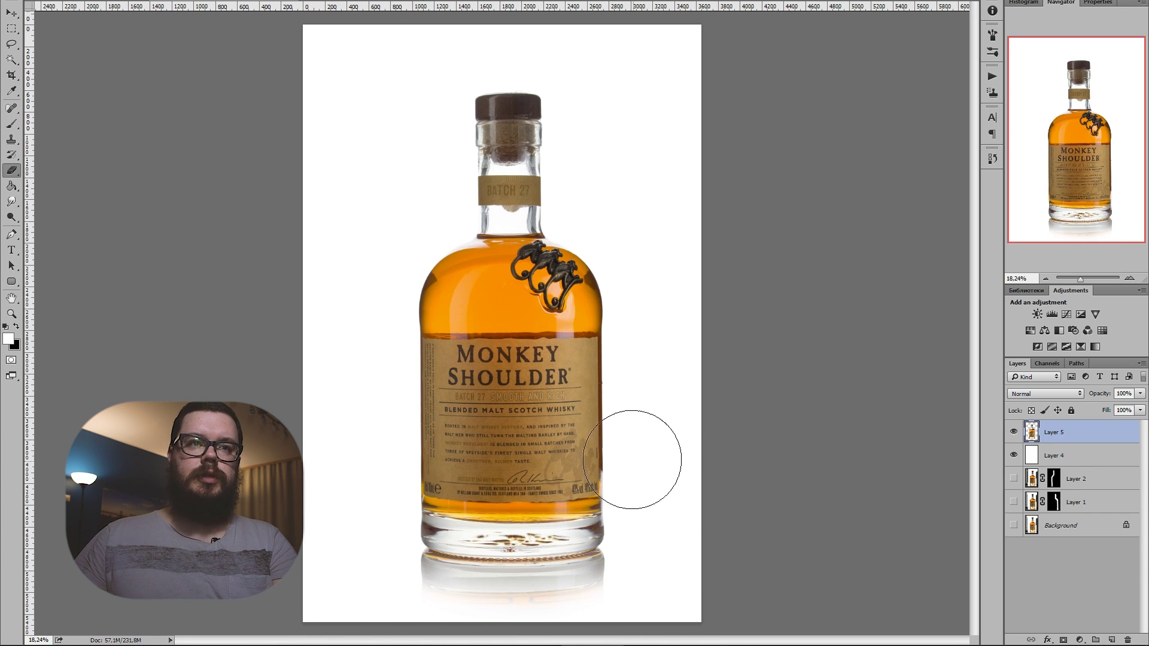
Step: Reposition the bottle layer vertically so the bottle and its faded reflection sit balanced within the white canvas
{"action": "left_click_drag", "start_coordinate": [526, 383], "coordinate": [527, 356], "text": "ctrl"}
{"action": "left_click", "coordinate": [12, 91]}
{"action": "left_click_drag", "start_coordinate": [363, 229], "coordinate": [576, 111]}
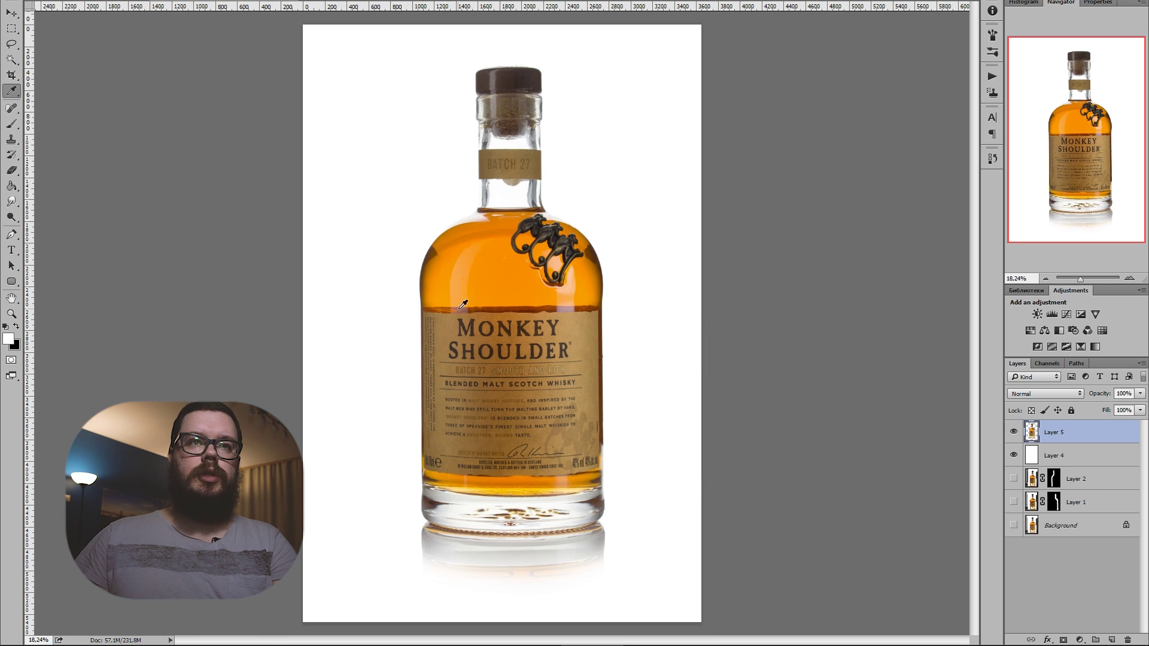
{"action": "left_click_drag", "start_coordinate": [498, 371], "coordinate": [494, 393]}
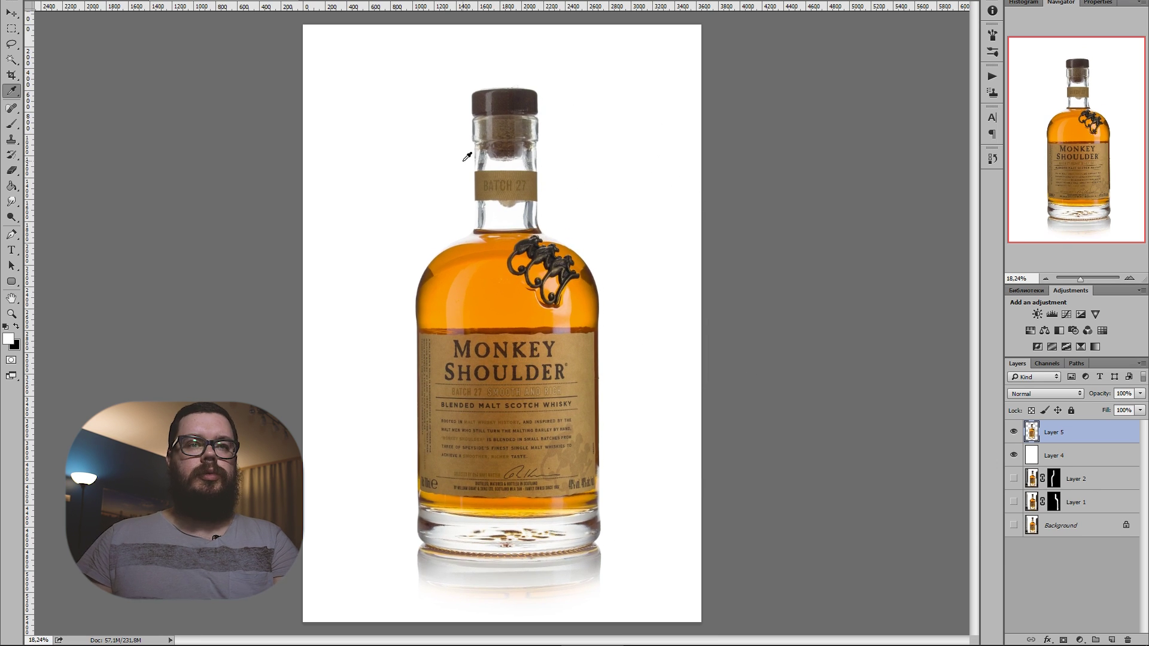
Step: Crop with the 4 : 5 (8 : 10) ratio, extending the frame beyond the canvas on all sides around the bottle
{"action": "key", "text": "c"}
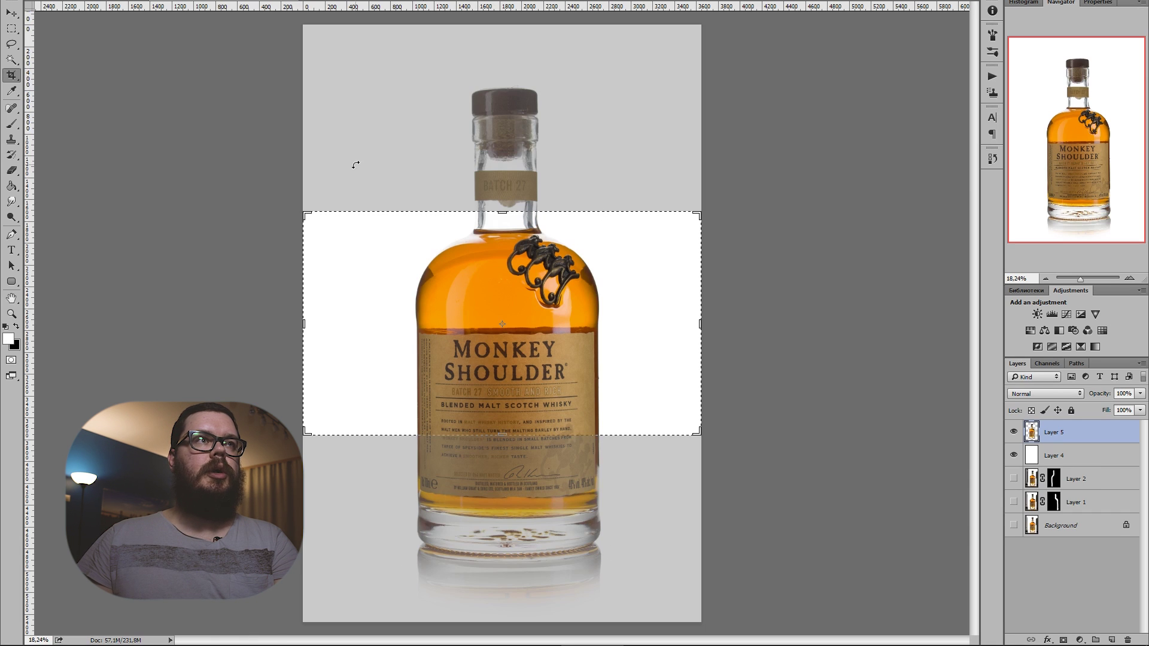
{"action": "left_click", "coordinate": [84, 2]}
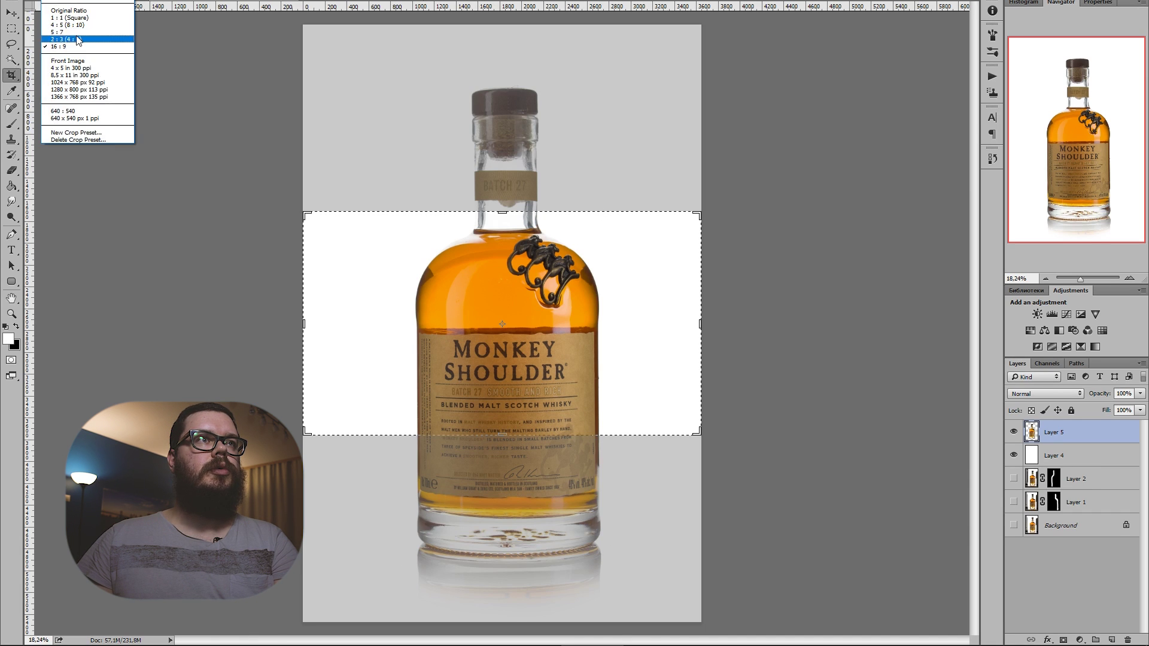
{"action": "left_click", "coordinate": [75, 25]}
{"action": "scroll", "coordinate": [619, 152], "scroll_direction": "down", "scroll_amount": 3}
{"action": "left_click_drag", "start_coordinate": [618, 180], "coordinate": [647, 144]}
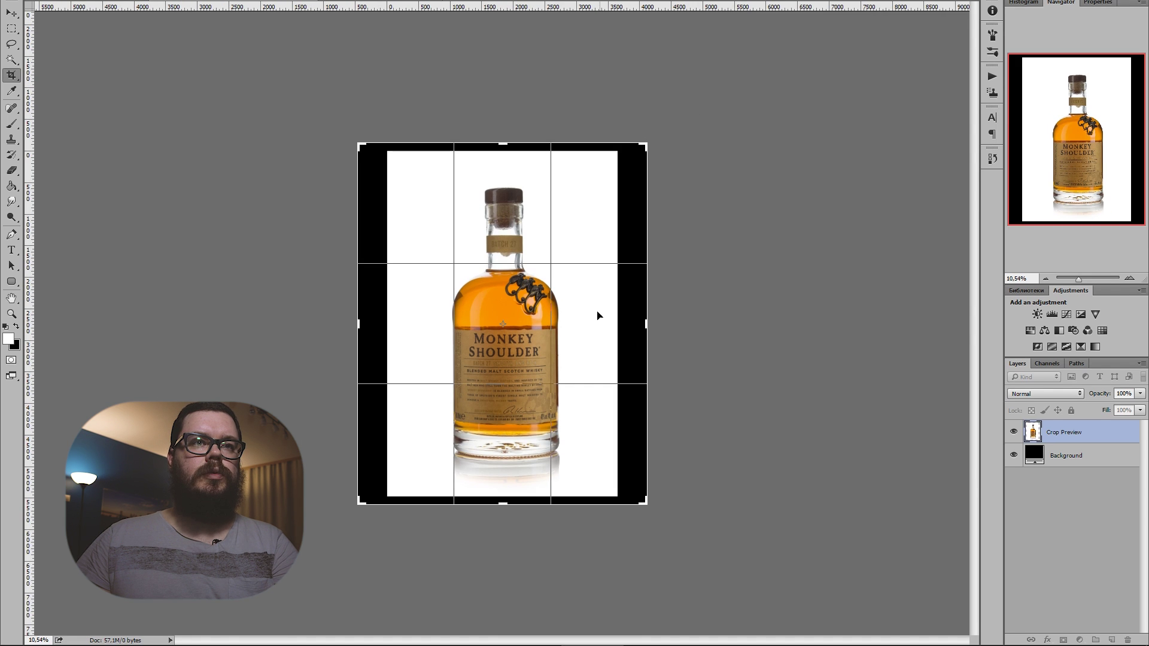
{"action": "key", "text": "Return"}
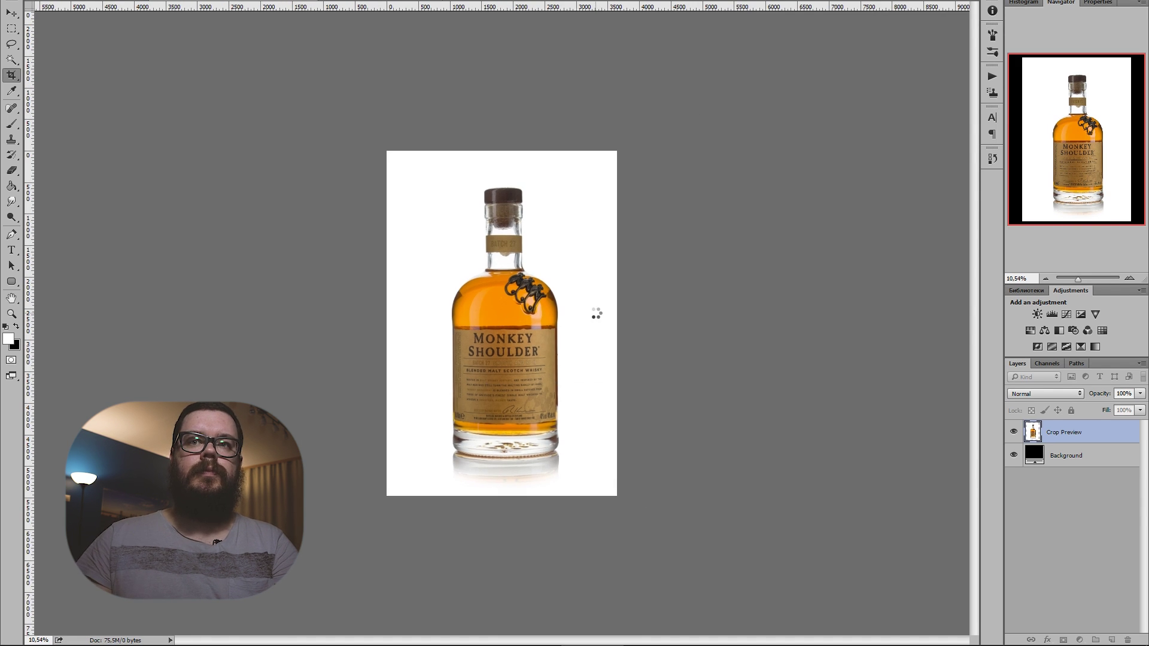
Step: Fill the transparent border around the extended canvas with white on Layer 4
{"action": "left_click", "coordinate": [1033, 457]}
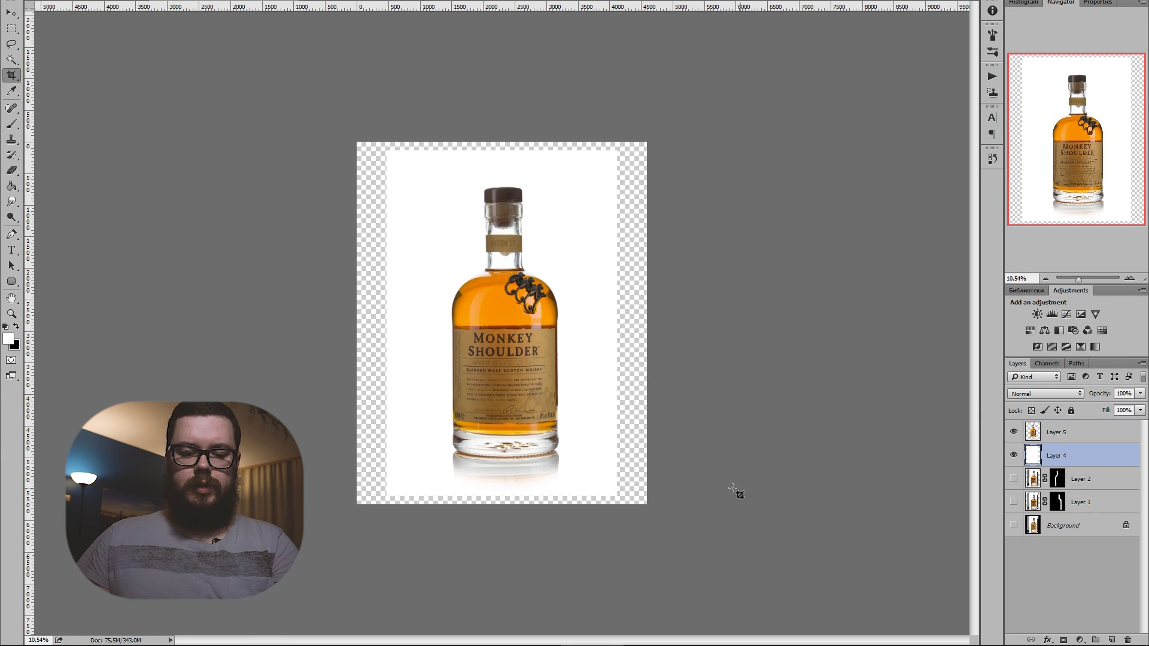
{"action": "key", "text": "g"}
{"action": "left_click", "coordinate": [634, 340]}
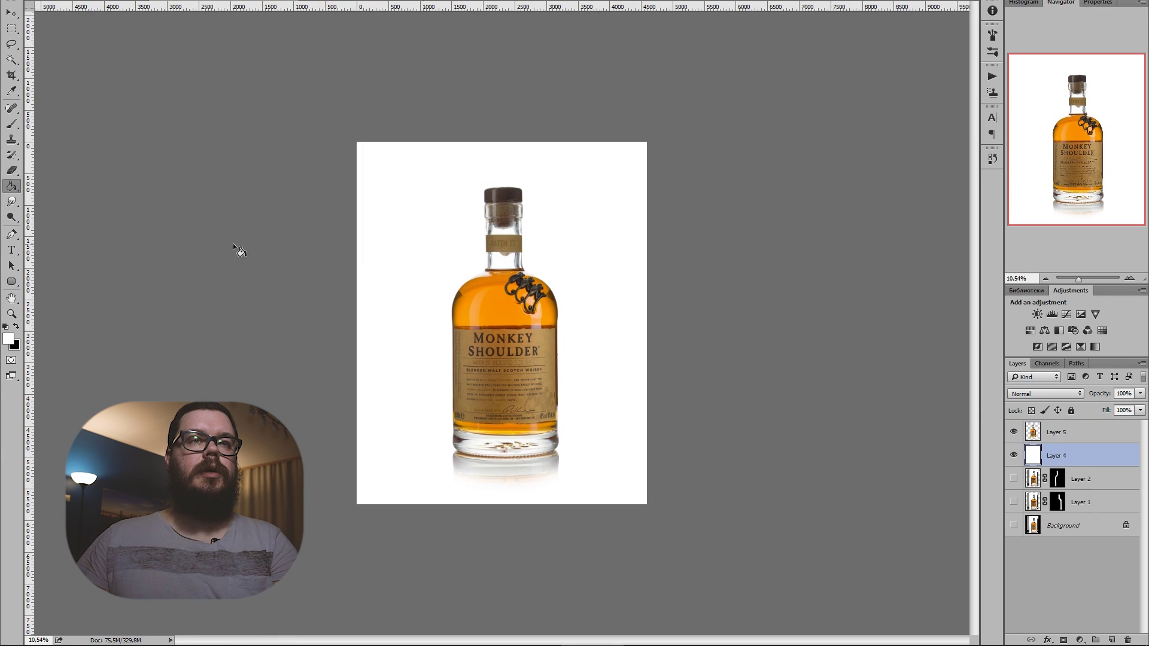
Step: Show the recorded actions and stamp all visible layers into a new layer above Layer 5
{"action": "key", "text": "alt+F9"}
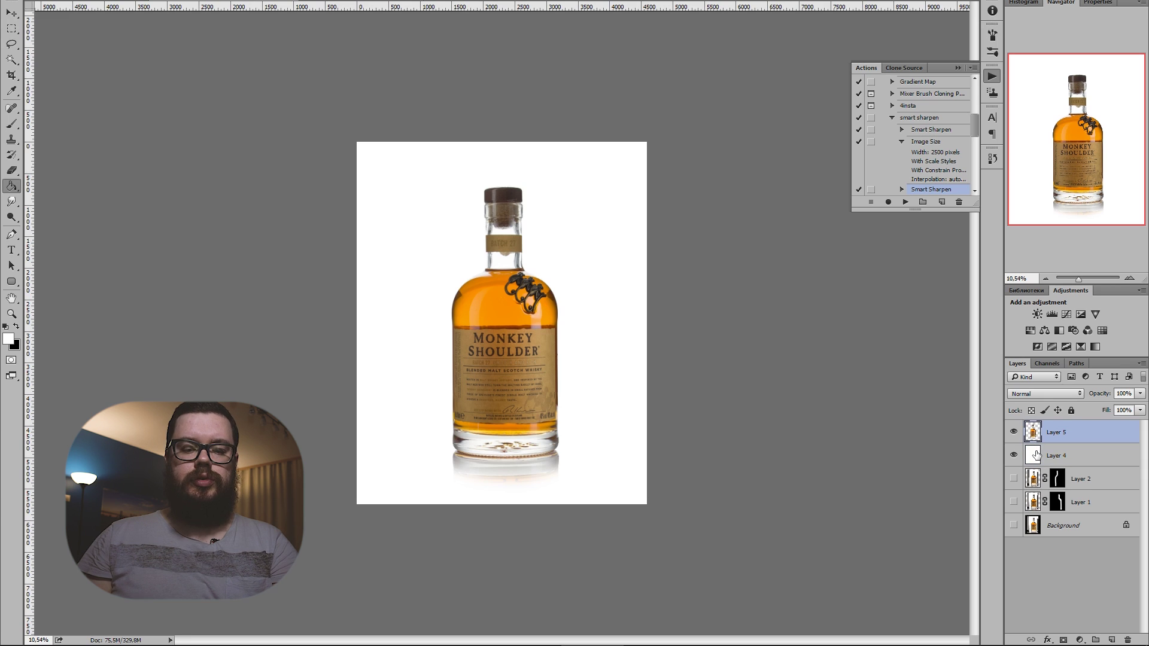
{"action": "key", "text": "ctrl+shift+alt+e"}
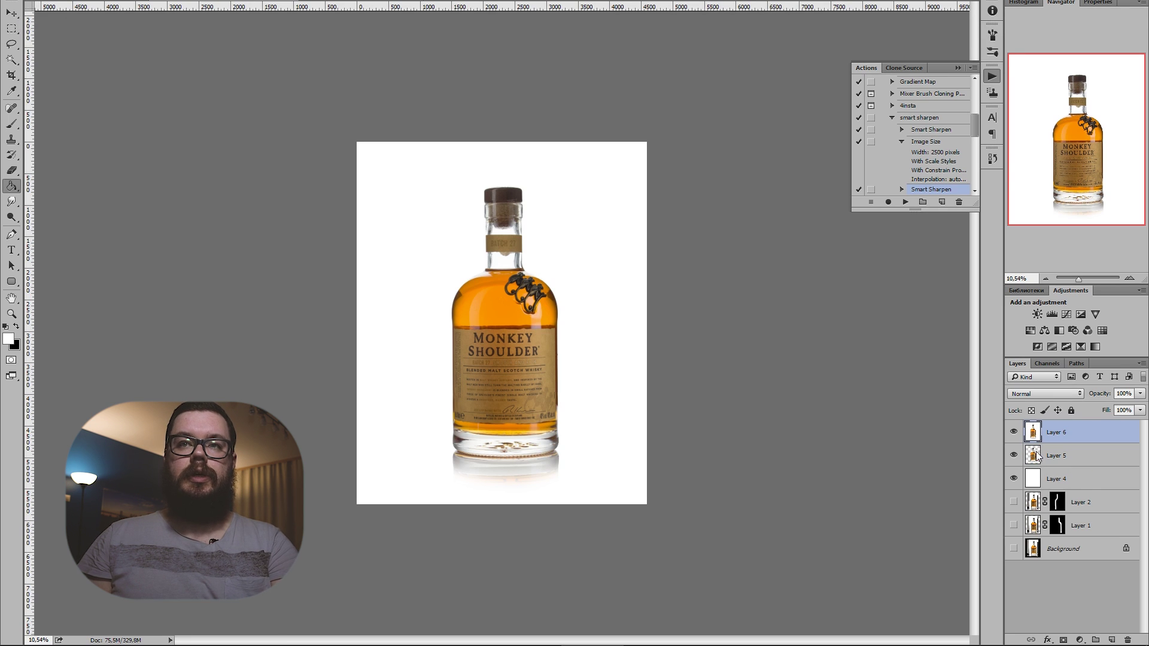
Step: Group the layers from Layer 5 down to Background and hide the group
{"action": "left_click", "coordinate": [1030, 456]}
{"action": "left_click", "coordinate": [1036, 549], "text": "shift"}
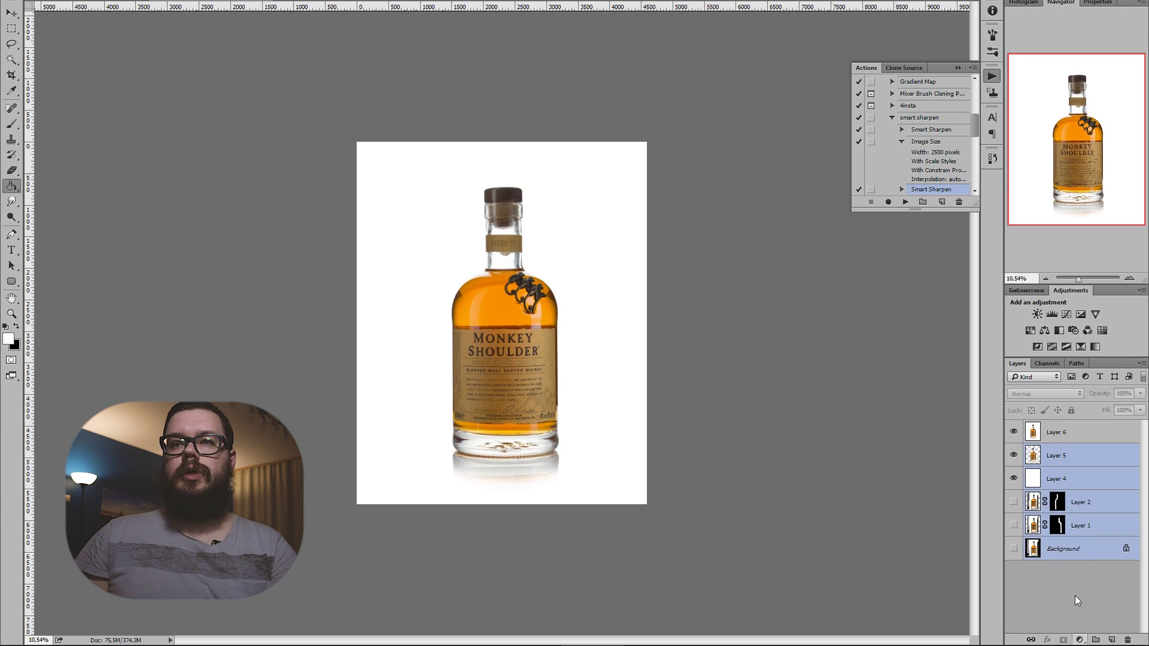
{"action": "key", "text": "ctrl+g"}
{"action": "left_click", "coordinate": [1041, 546], "text": "shift"}
{"action": "left_click_drag", "start_coordinate": [1040, 546], "coordinate": [1095, 639]}
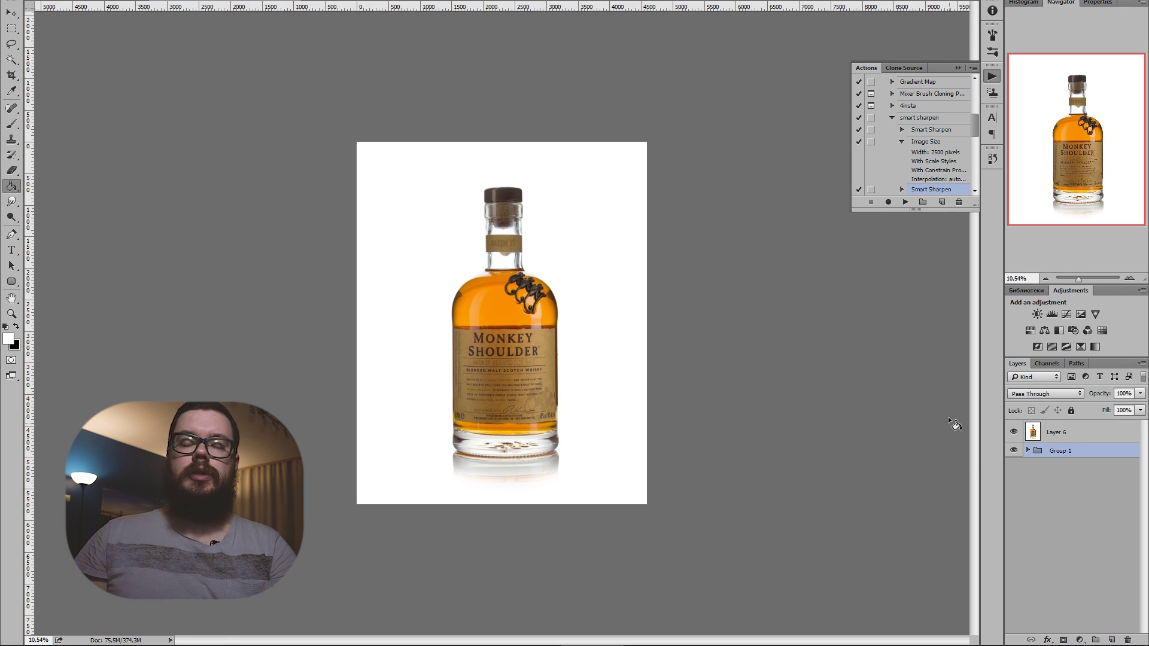
{"action": "left_click", "coordinate": [1014, 451]}
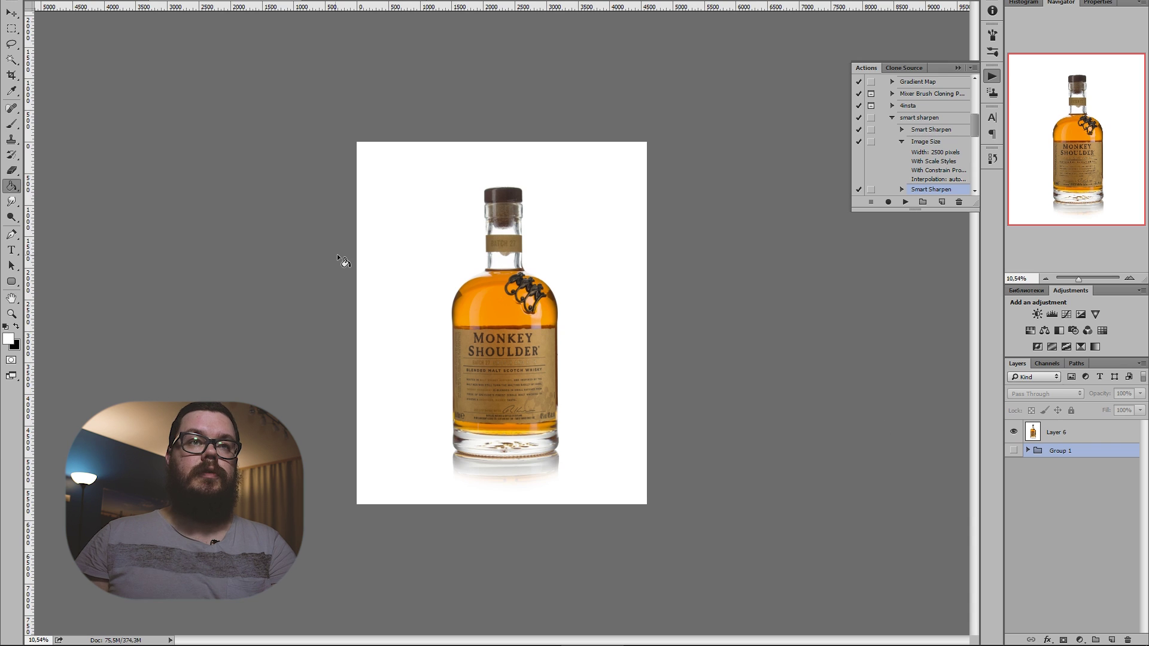
Step: Run the smart sharpen action on Layer 6 and save the resulting JPEG as IMG_4148 copy.jpg
{"action": "left_click", "coordinate": [1027, 434]}
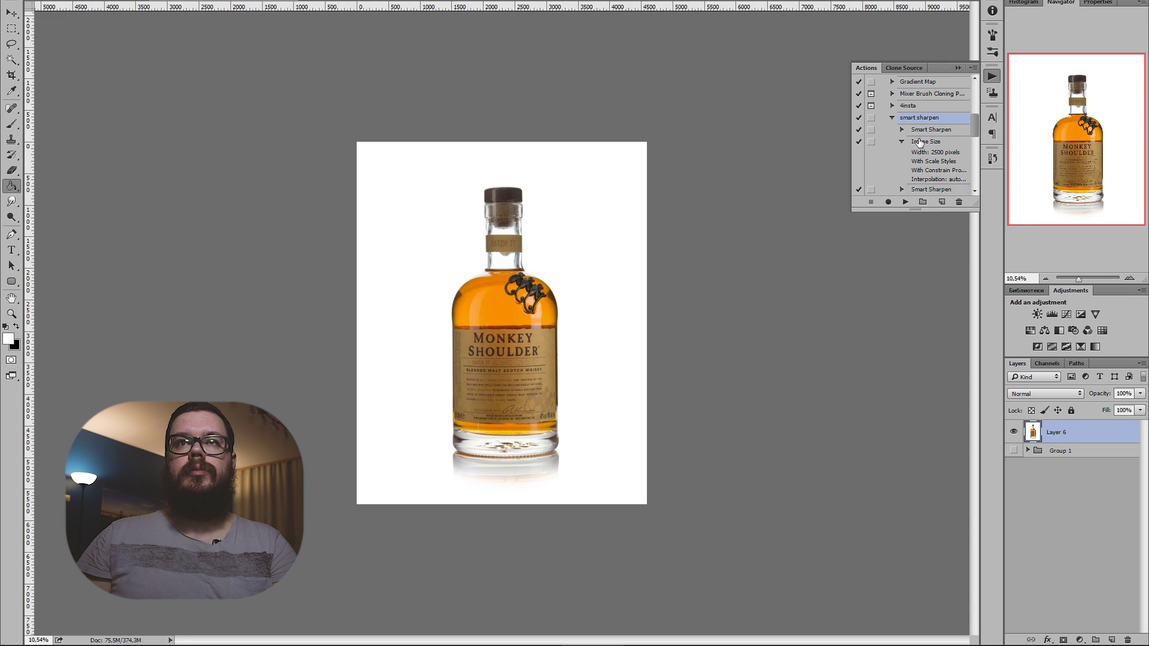
{"action": "left_click", "coordinate": [907, 202]}
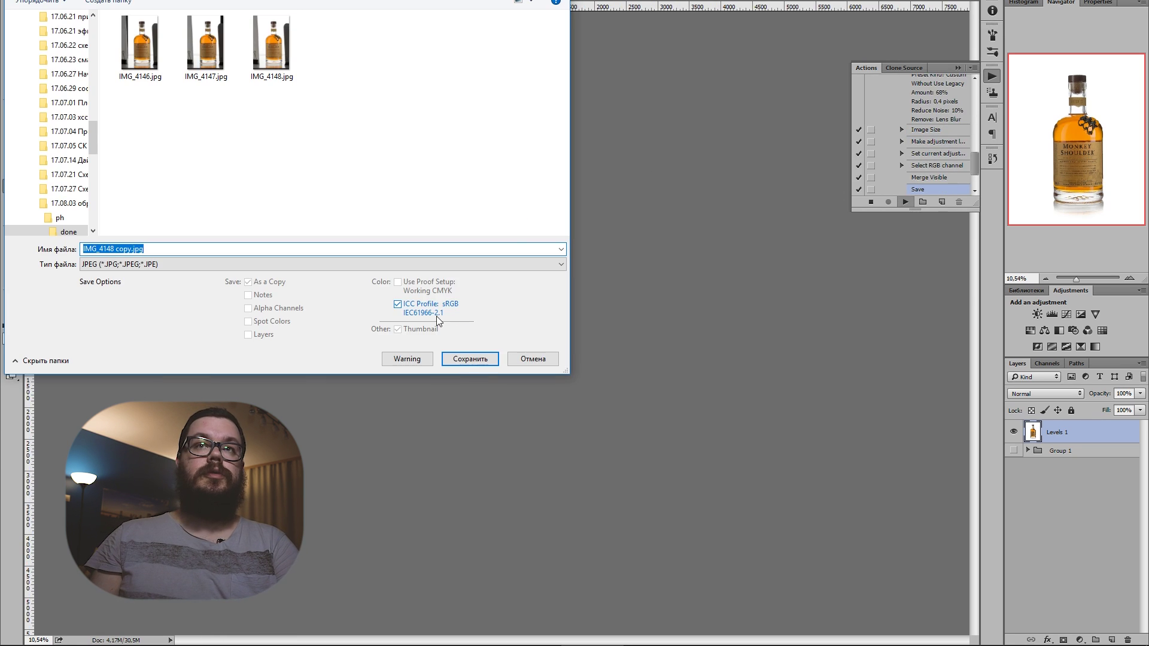
{"action": "key", "text": "Return"}
{"action": "left_click", "coordinate": [755, 194]}
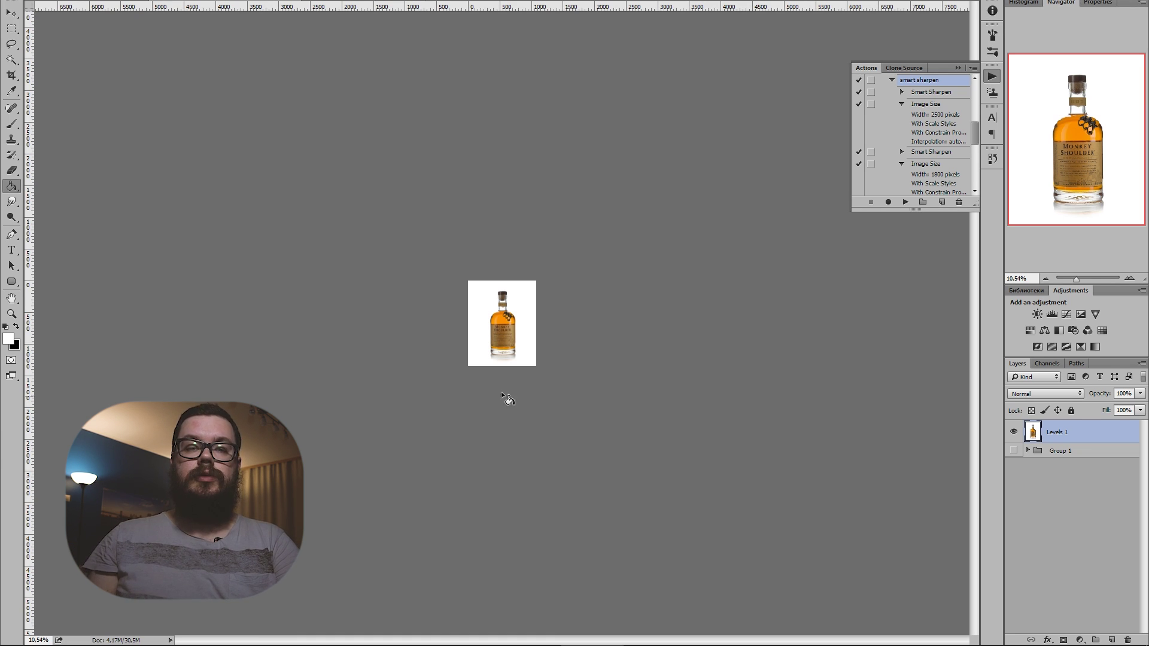
Step: Outline the brown stain beneath the BATCH 27 neck band with a Pen path and convert it to a selection
{"action": "scroll", "coordinate": [488, 328], "scroll_direction": "up", "scroll_amount": 8}
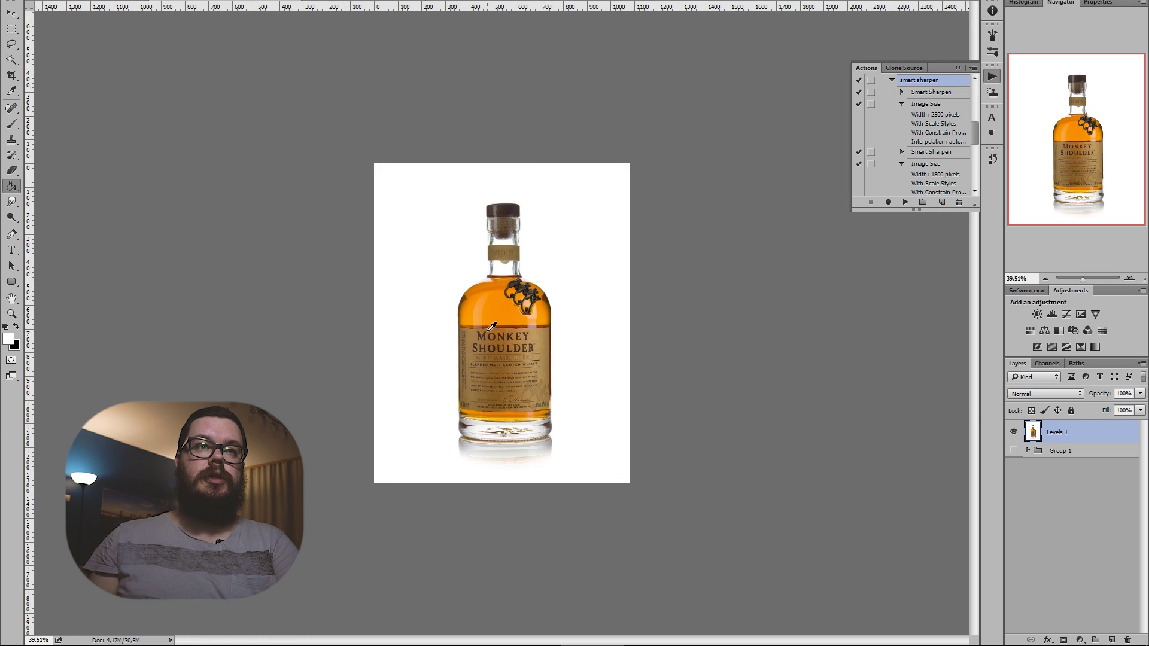
{"action": "left_click", "coordinate": [1130, 278]}
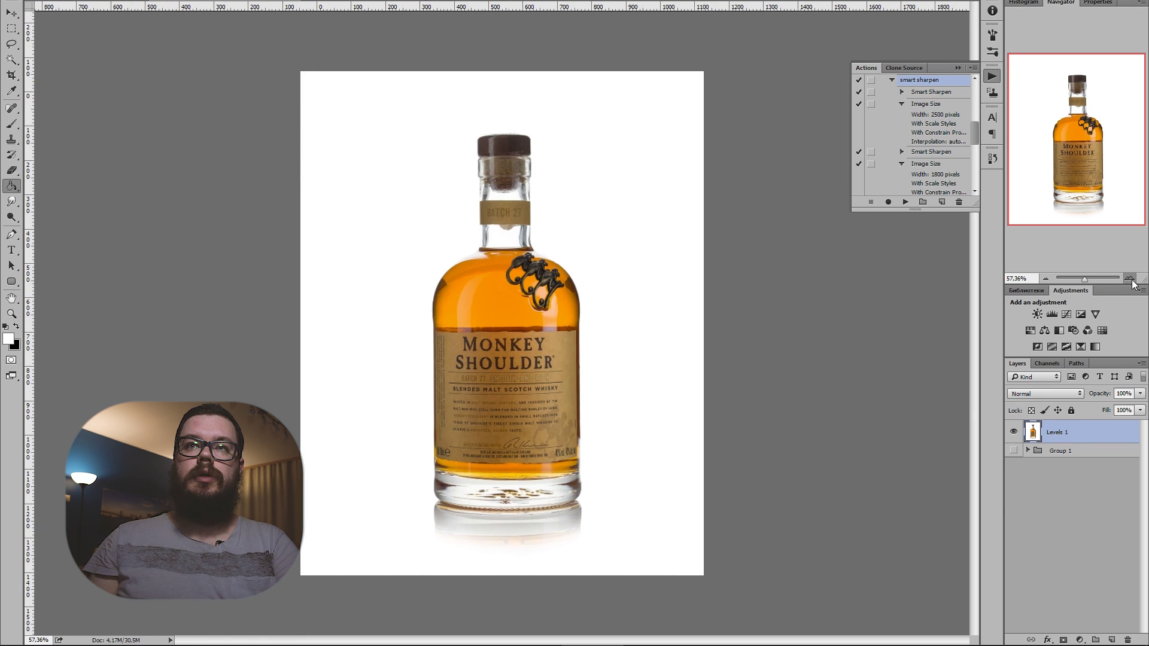
{"action": "left_click", "coordinate": [1129, 279]}
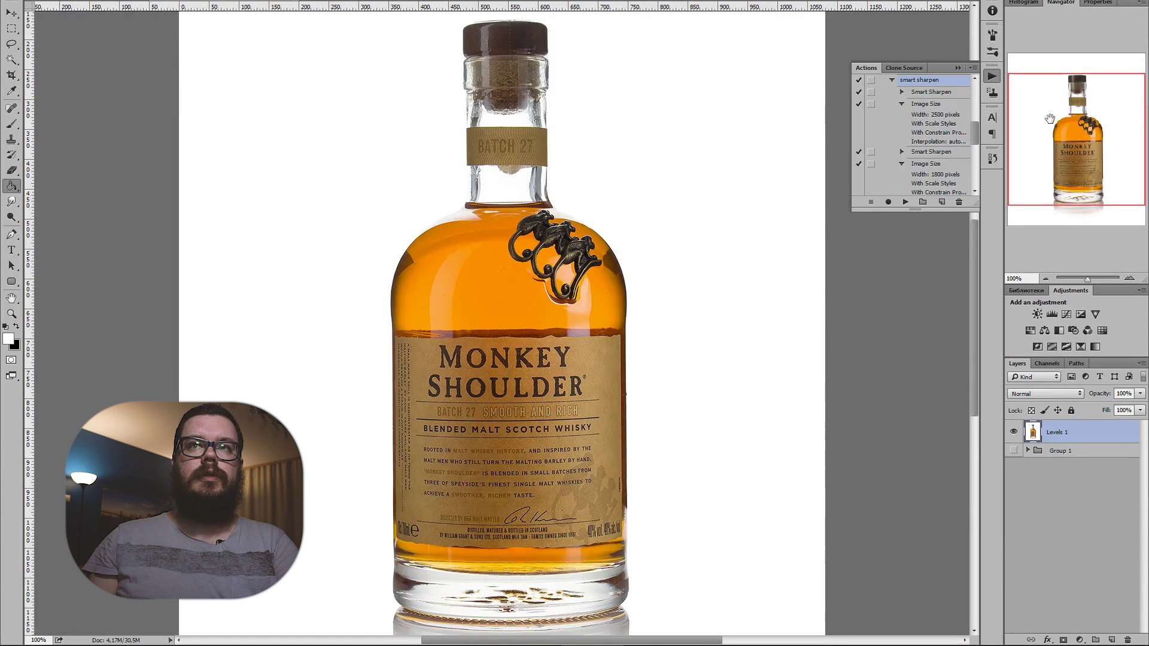
{"action": "mouse_move", "coordinate": [1060, 141]}
{"action": "left_mouse_down"}
{"action": "mouse_move", "coordinate": [1060, 161]}
{"action": "mouse_move", "coordinate": [1061, 128]}
{"action": "left_mouse_up"}
{"action": "scroll", "coordinate": [510, 207], "scroll_direction": "up", "scroll_amount": 11}
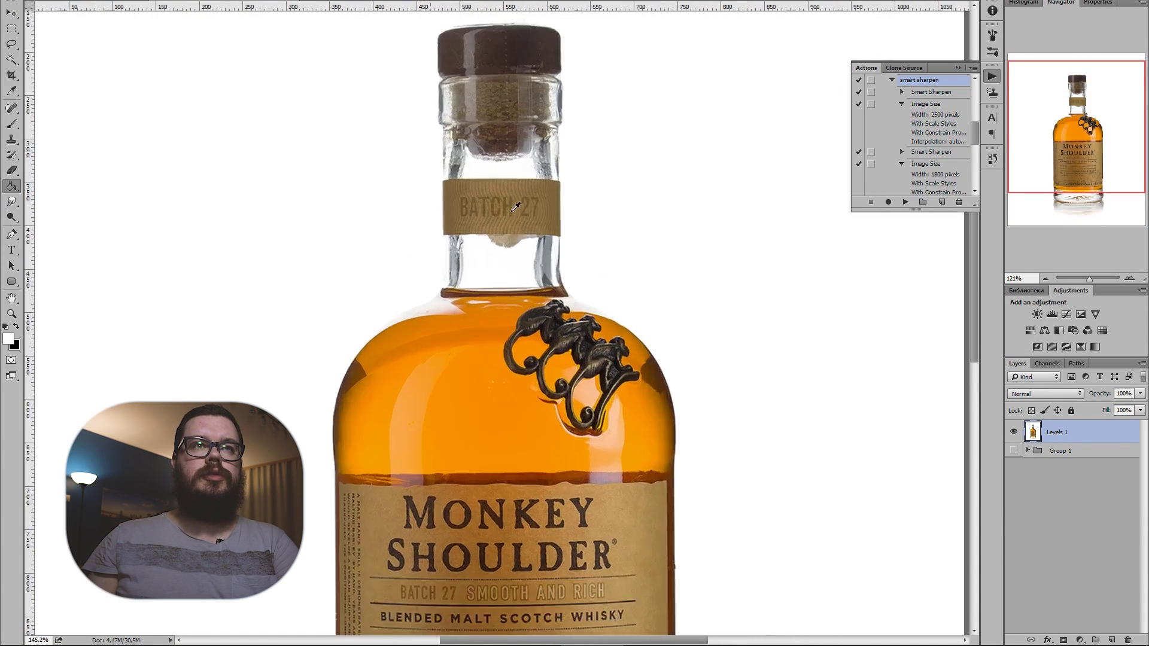
{"action": "key", "text": "p"}
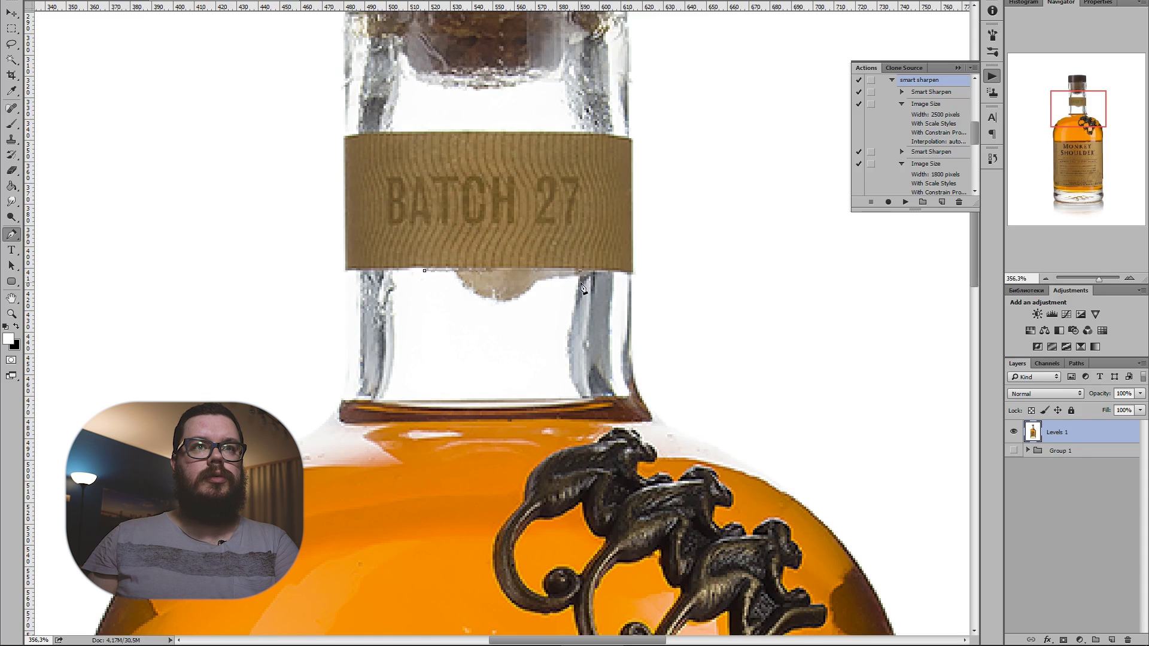
{"action": "left_click", "coordinate": [550, 328]}
{"action": "left_click", "coordinate": [448, 362]}
{"action": "left_click", "coordinate": [424, 274]}
{"action": "key", "text": "ctrl+Return"}
Step: Paint over the stain inside the selection with a white brush and deselect
{"action": "key", "text": "b"}
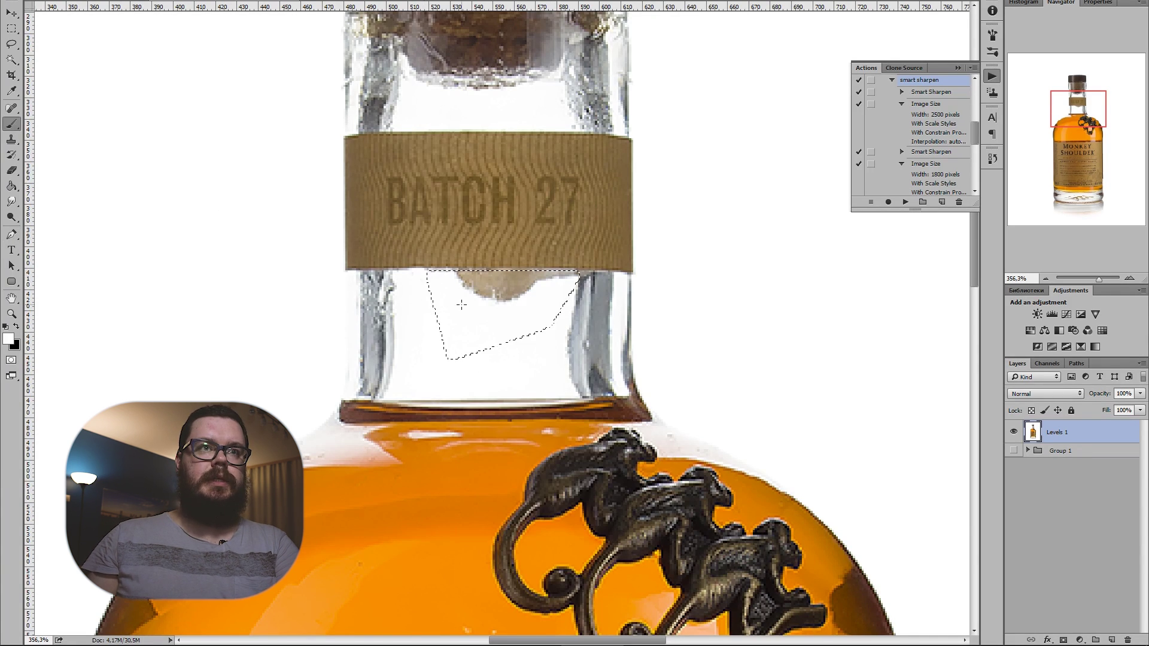
{"action": "right_click", "coordinate": [485, 293]}
{"action": "left_click", "coordinate": [559, 320]}
{"action": "key", "text": "Return"}
{"action": "left_click_drag", "start_coordinate": [460, 294], "coordinate": [525, 279]}
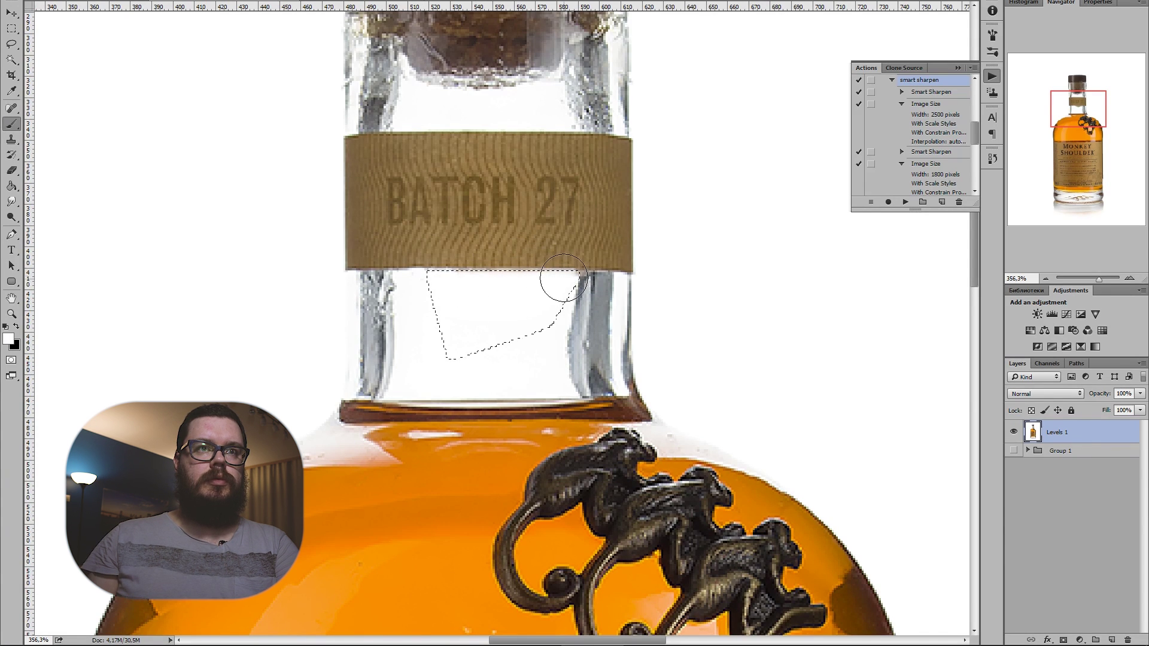
{"action": "scroll", "coordinate": [627, 343], "scroll_direction": "down", "scroll_amount": 8}
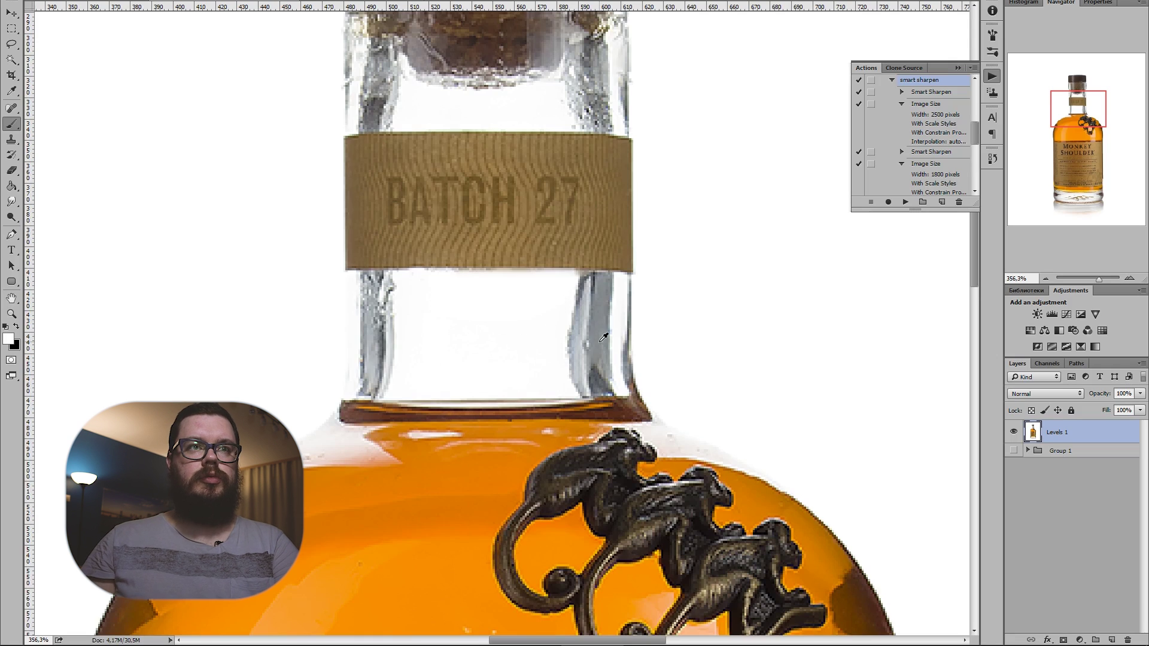
{"action": "scroll", "coordinate": [556, 374], "scroll_direction": "up", "scroll_amount": 2}
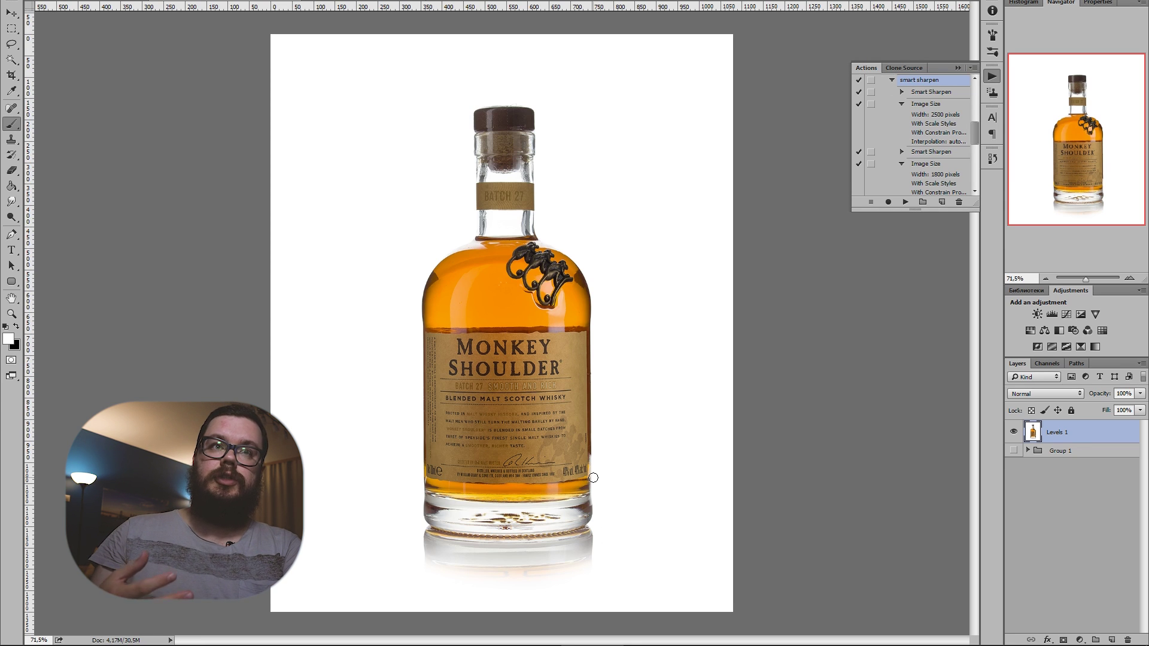
{"action": "scroll", "coordinate": [457, 252], "scroll_direction": "up", "scroll_amount": 4}
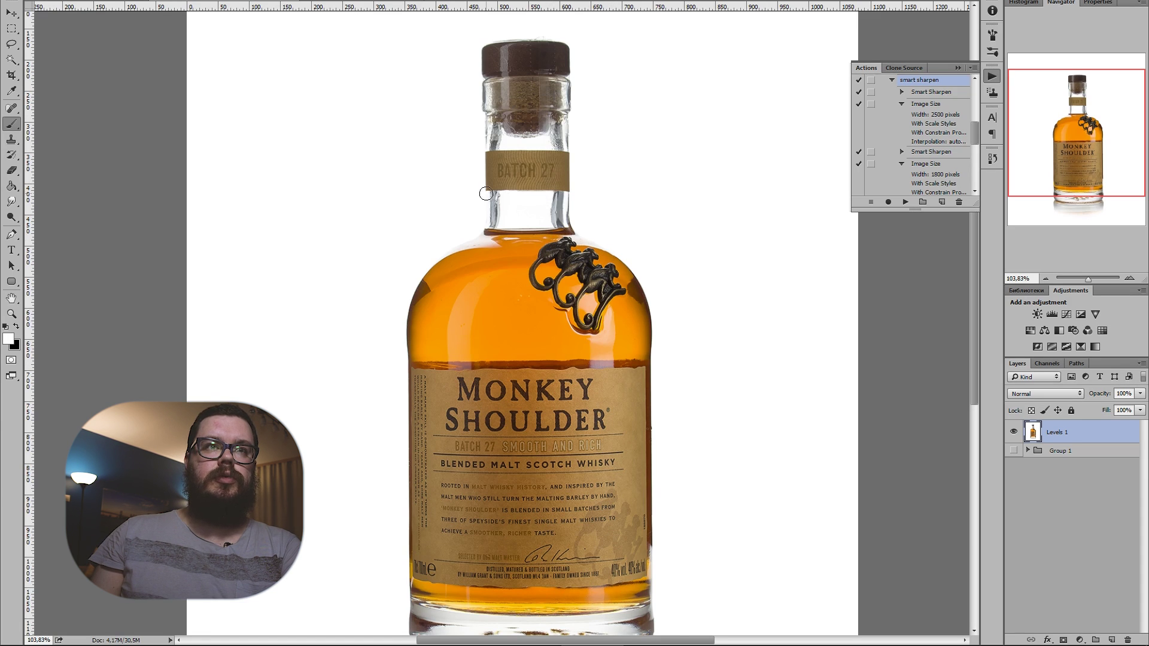
{"action": "left_click_drag", "start_coordinate": [527, 389], "coordinate": [497, 238]}
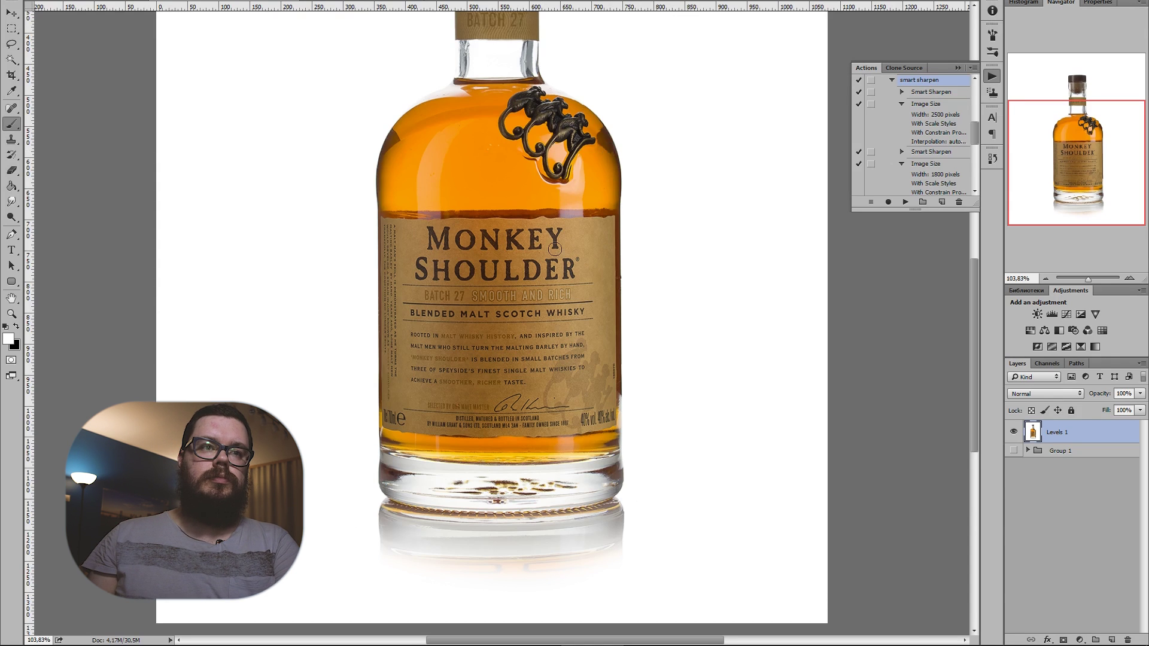
{"action": "scroll", "coordinate": [610, 150], "scroll_direction": "down", "scroll_amount": 3}
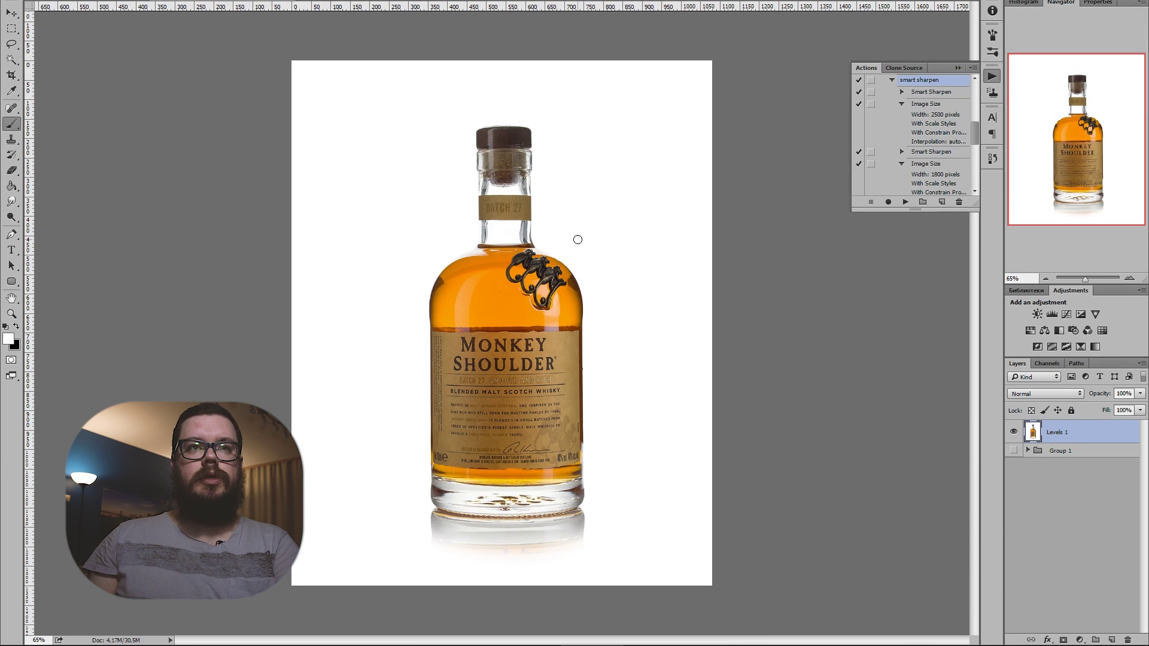